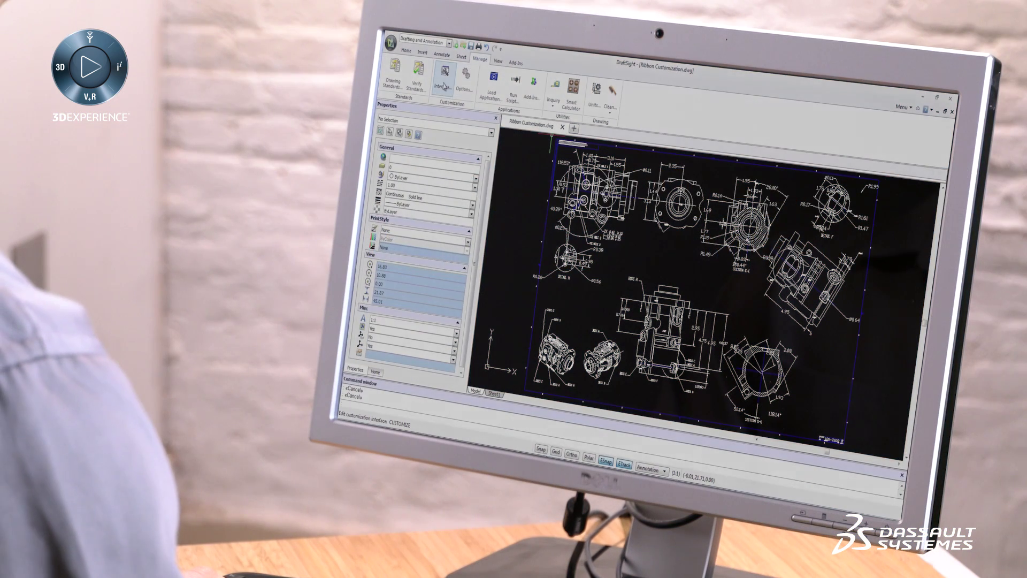
Step: Add a Quick Access toolbar named 'MY CUSTOM ACCESS TOOLBAR' on the Customize Interface page
left_click(444, 80)
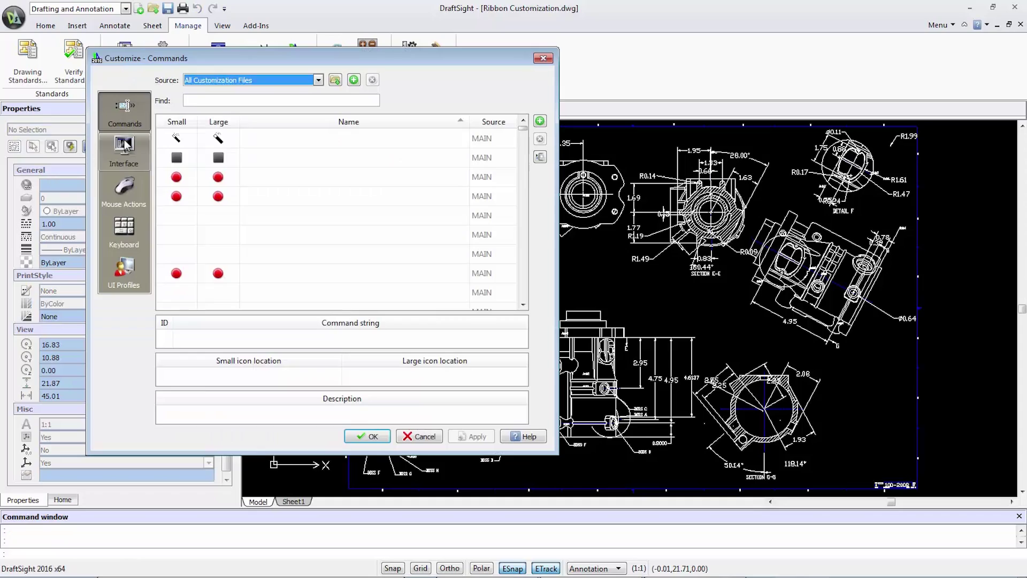
left_click(124, 152)
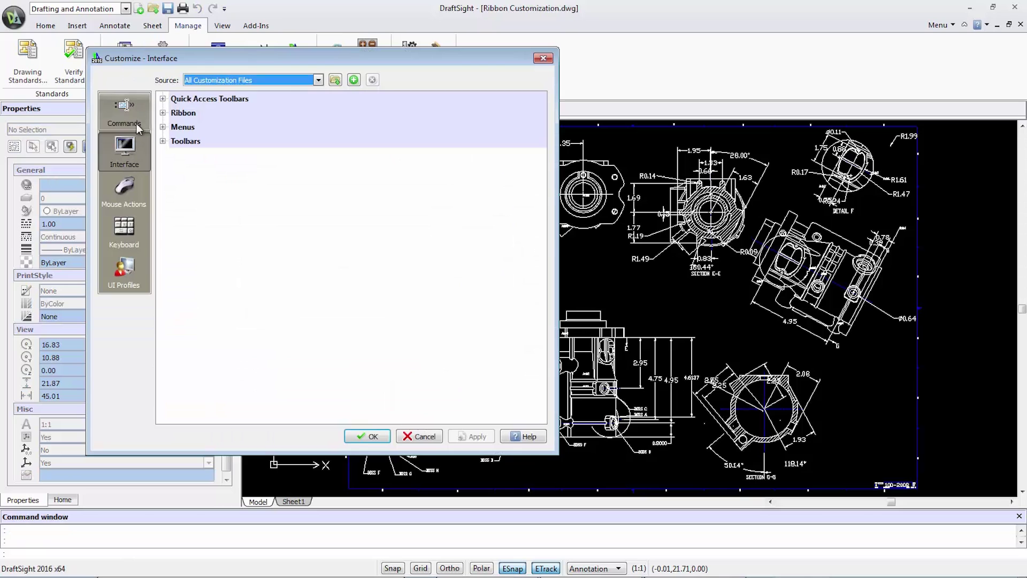
left_click(163, 99)
right_click(225, 169)
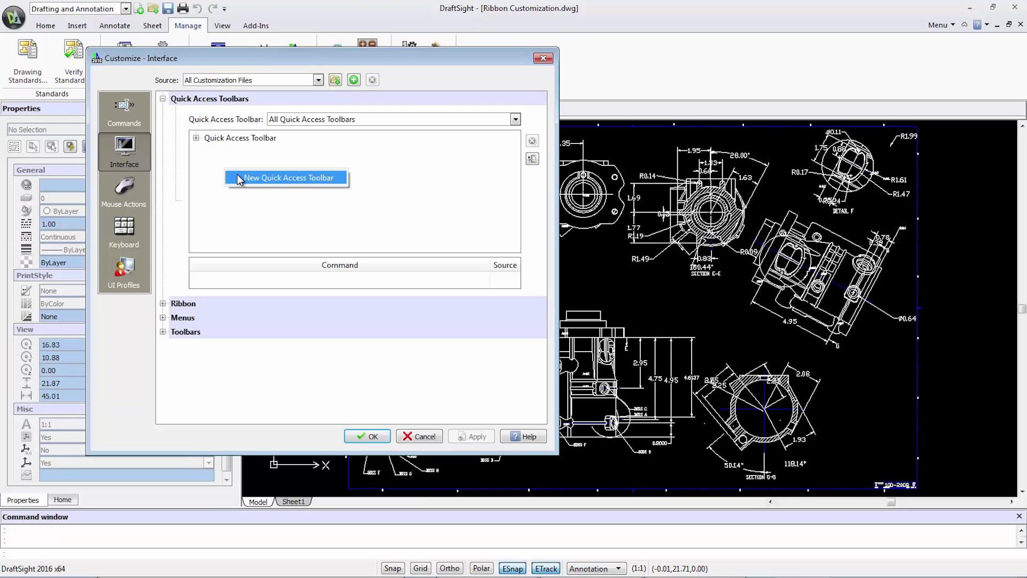
left_click(242, 177)
left_click(237, 154)
left_click(237, 154)
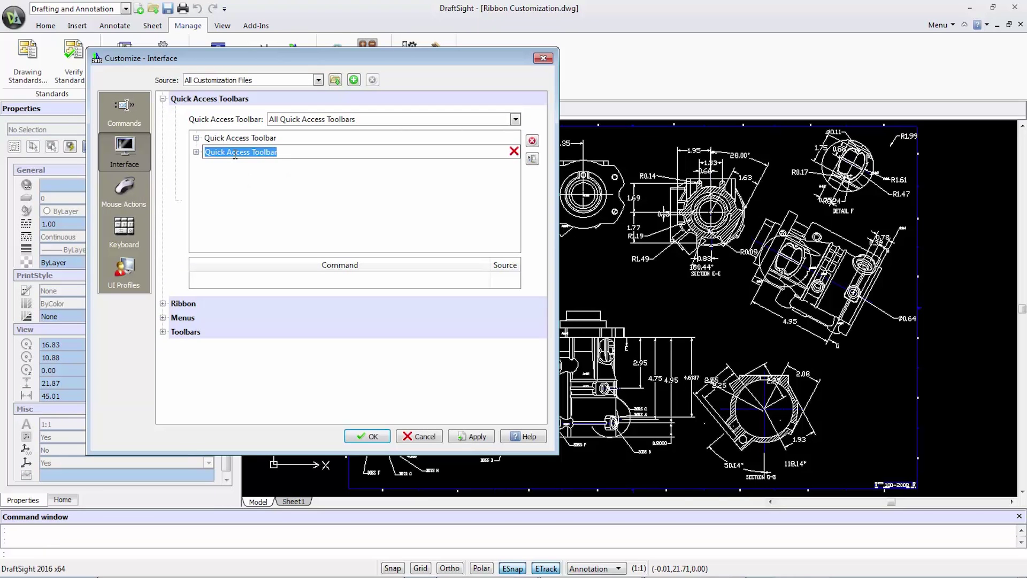
type("MY CUSTOM ACCESS TOOLB")
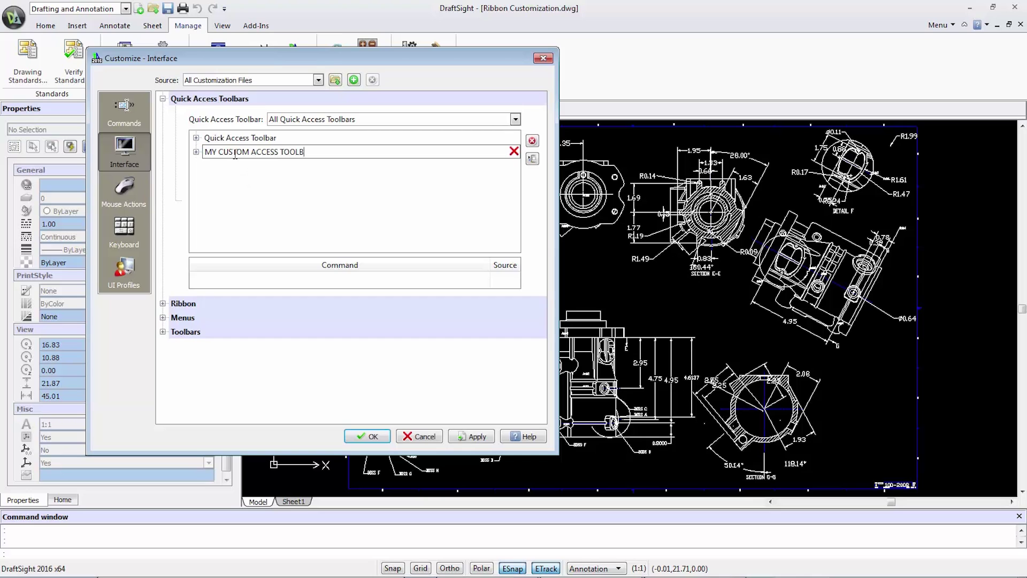
type("AR")
left_click(198, 152)
key("Down")
key("Down")
key("Down")
key("Down")
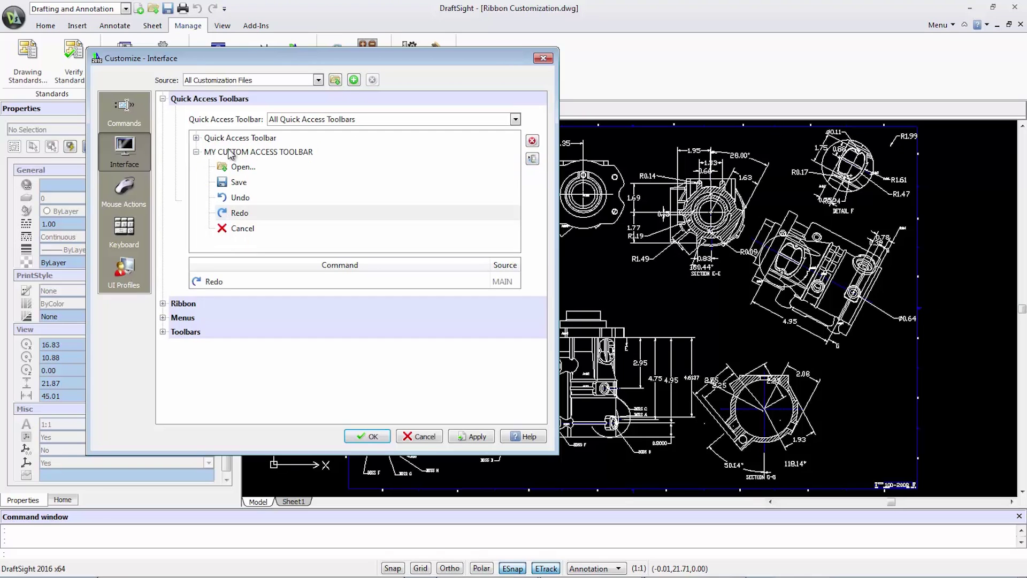
left_click(197, 152)
left_click(163, 99)
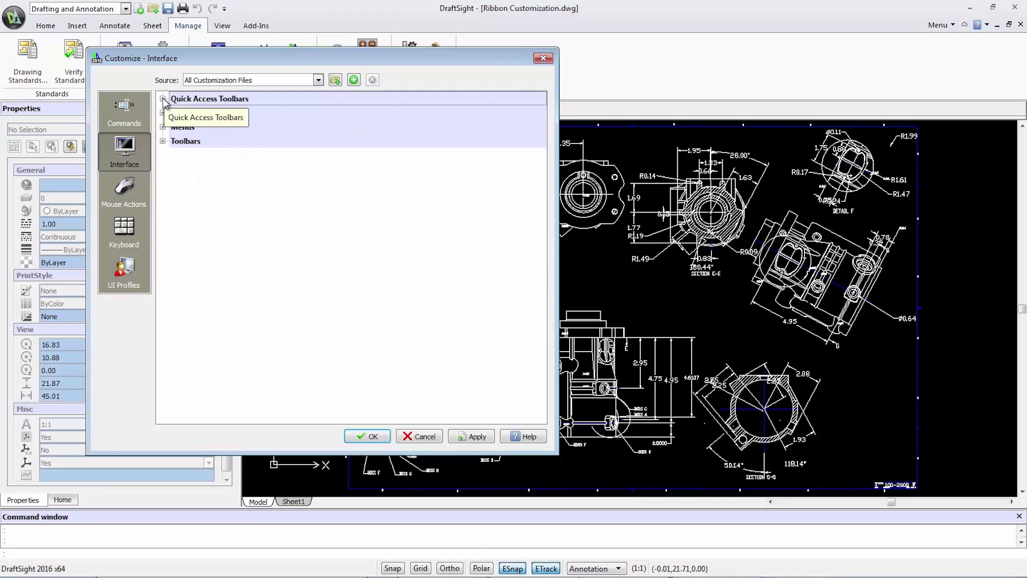
Step: Add a new ribbon tab named MY CUSTOM TAB
left_click(163, 112)
left_click(175, 127)
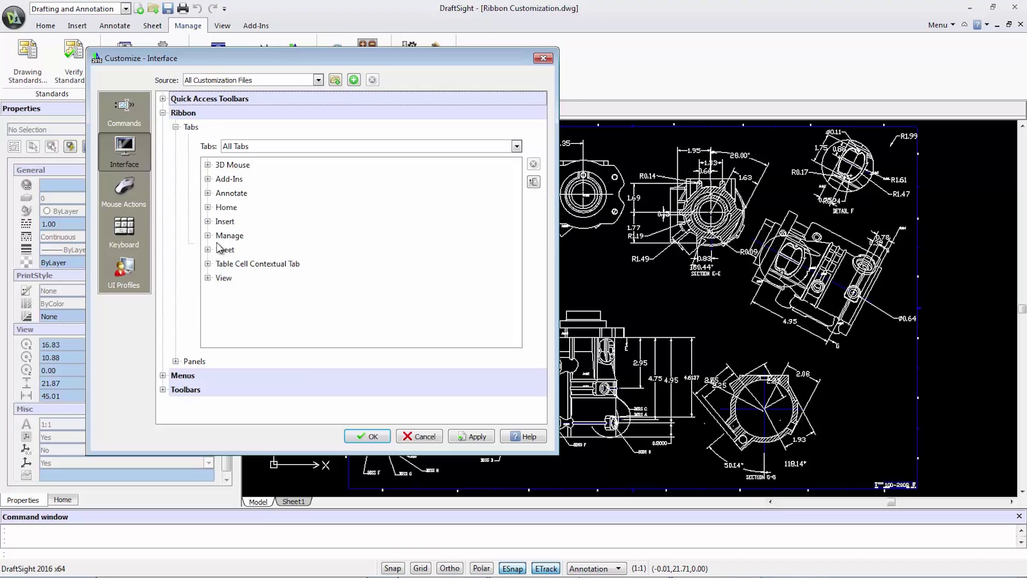
right_click(243, 304)
left_click(271, 308)
left_click(236, 296)
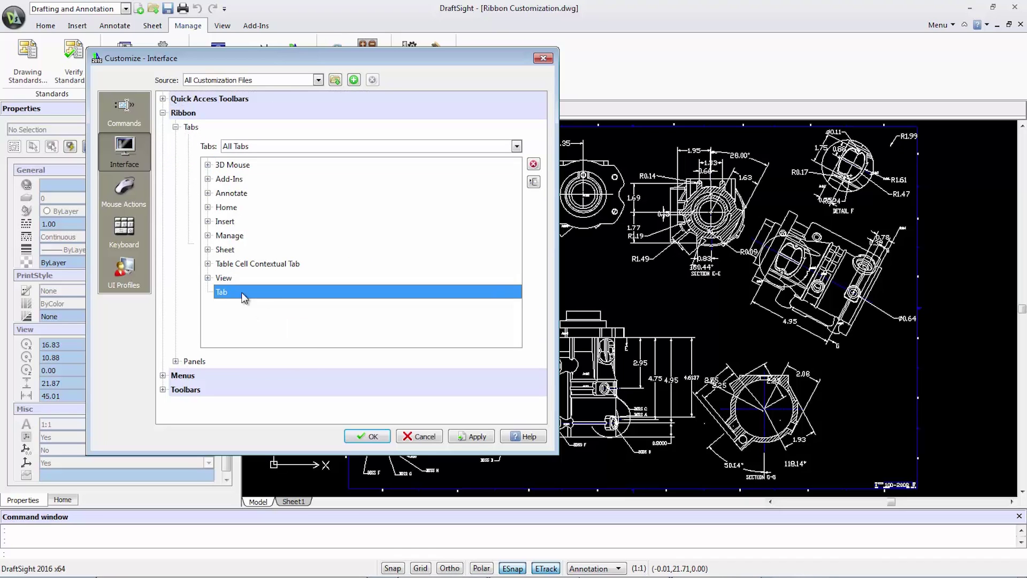
left_click(242, 293)
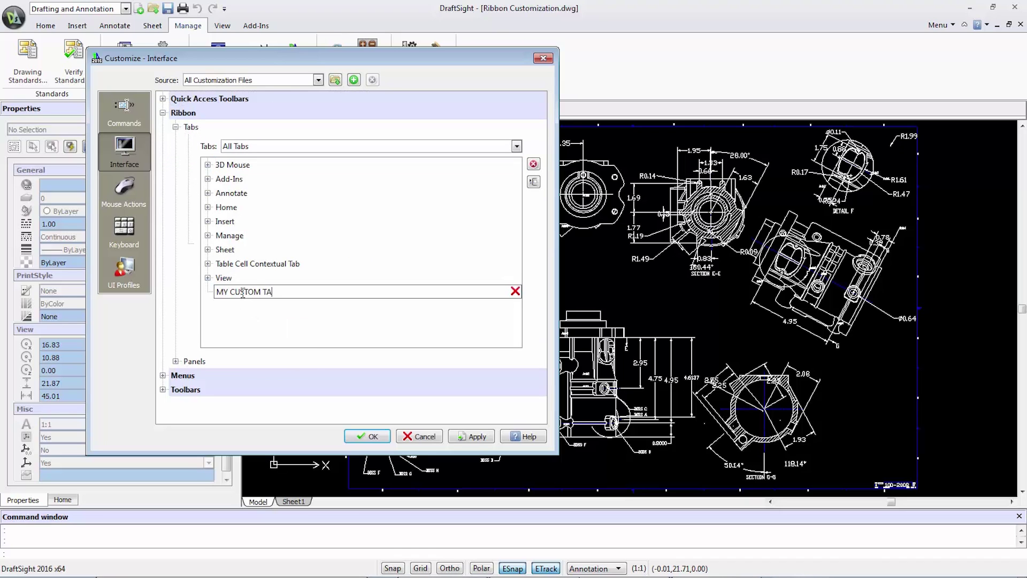
key("Return")
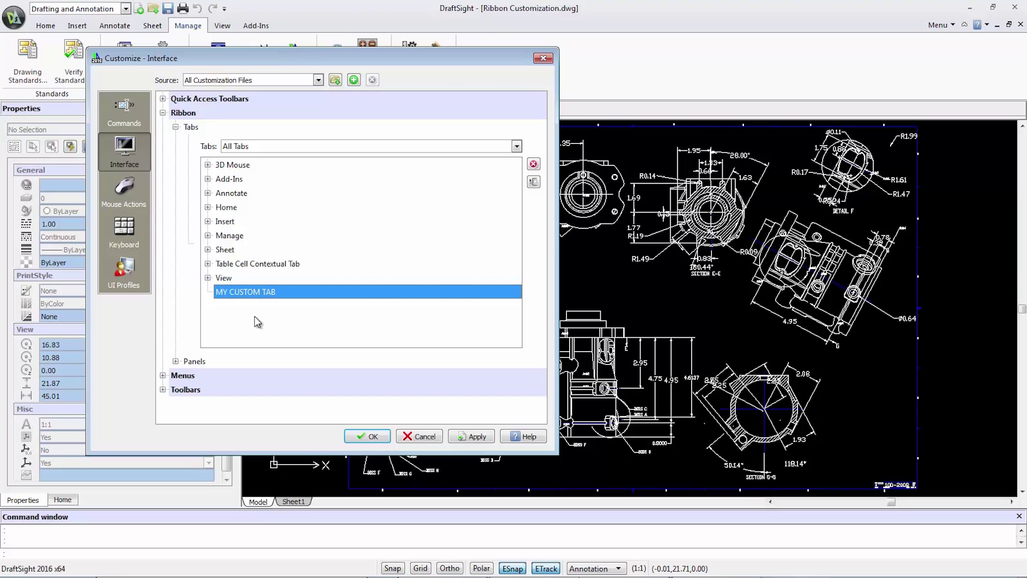
left_click(175, 127)
Step: Add a new ribbon panel named MY CUSTOM PANEL
left_click(176, 141)
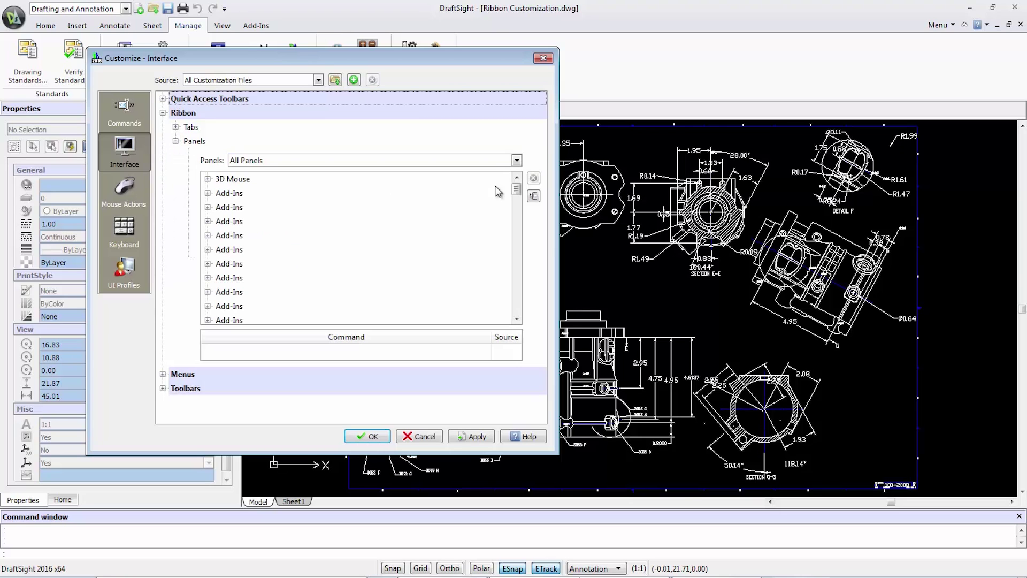
left_click_drag(524, 280, 526, 317)
right_click(411, 315)
left_click(432, 326)
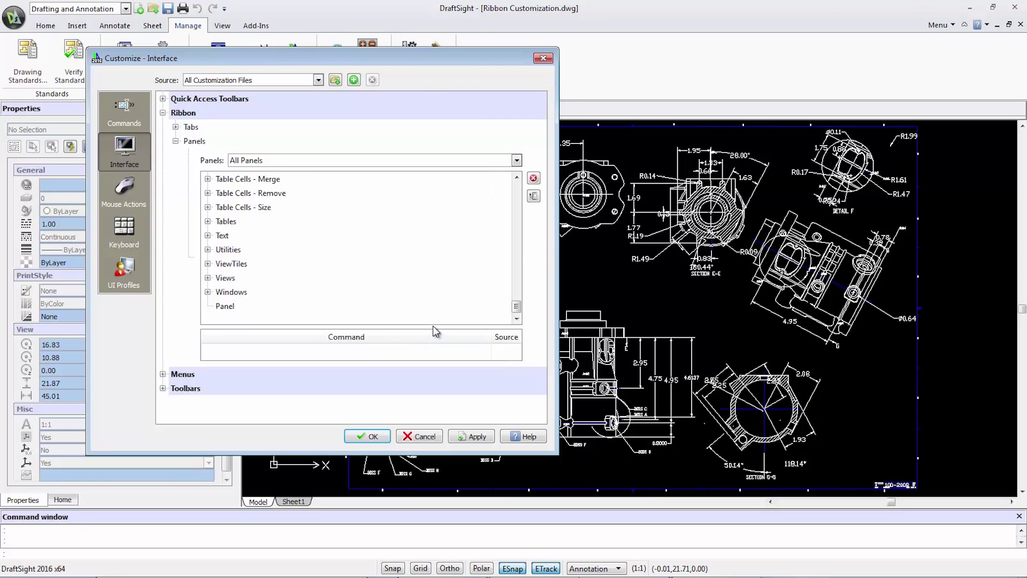
left_click(234, 307)
left_click(248, 307)
type("MY CUSTOM PANEL")
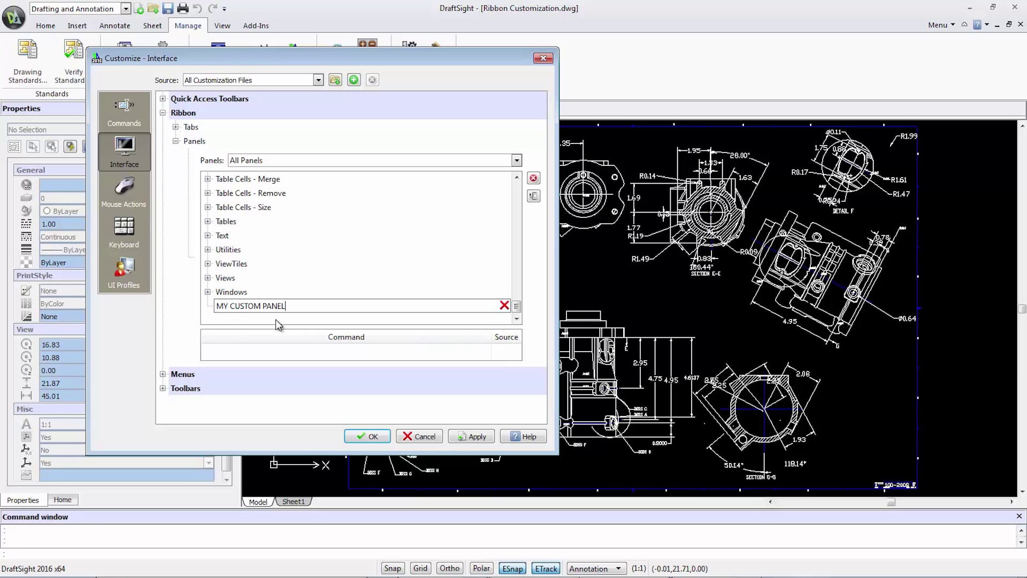
key("Return")
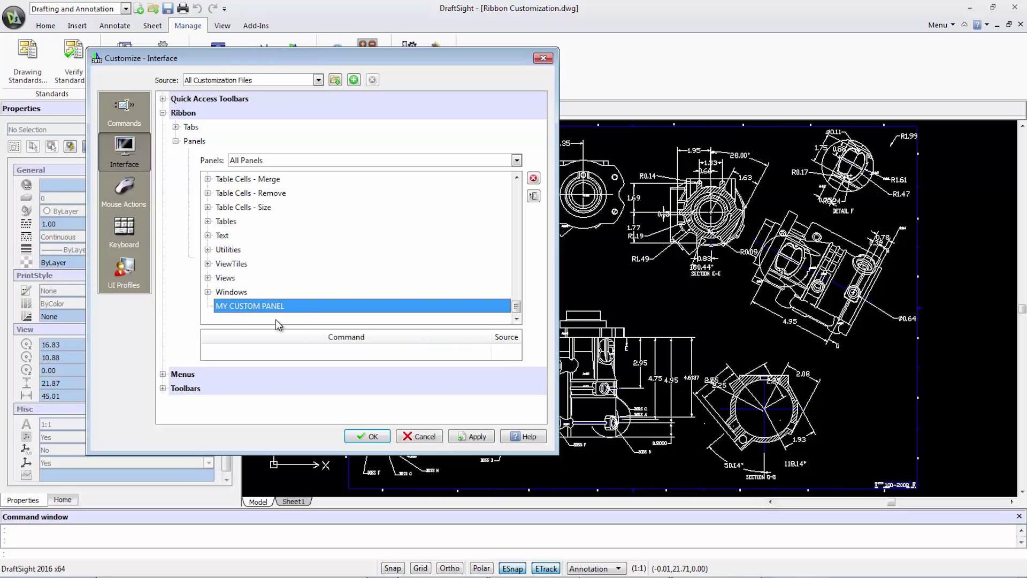
Step: Add Row 1 to MY CUSTOM PANEL and place the Line command in it
right_click(275, 307)
left_click(300, 332)
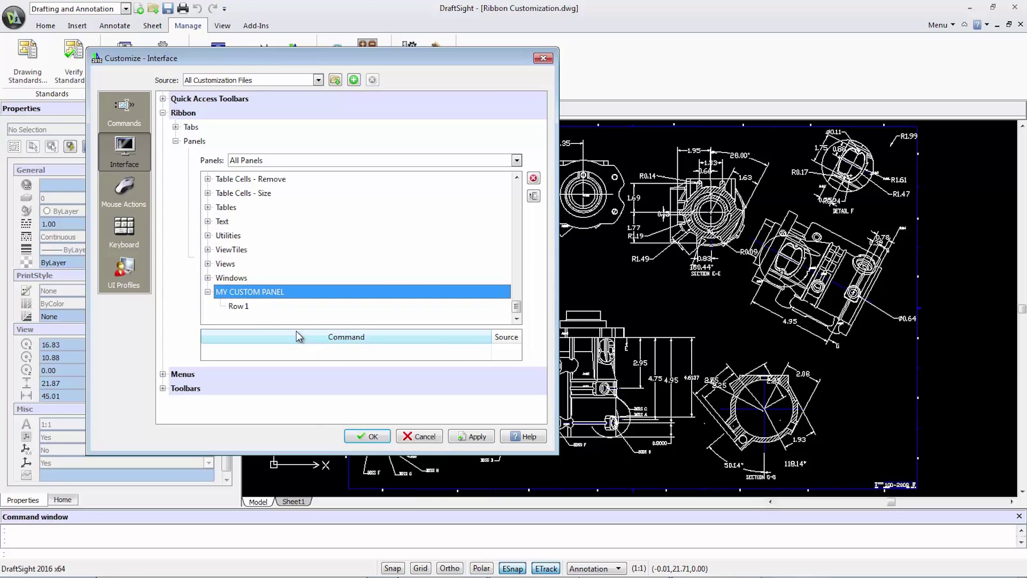
left_click(275, 307)
left_click(533, 197)
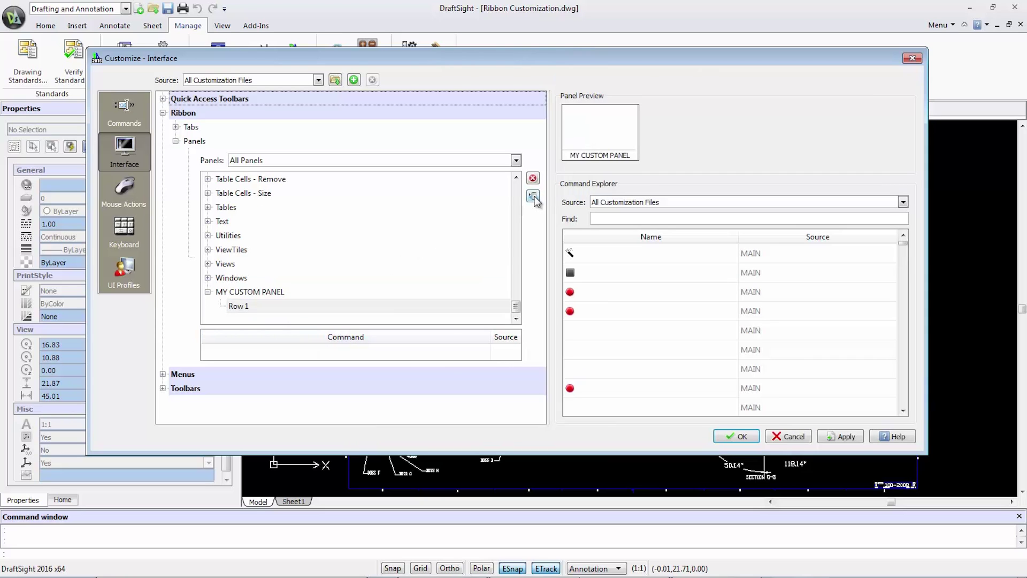
left_click(611, 218)
type("LINE")
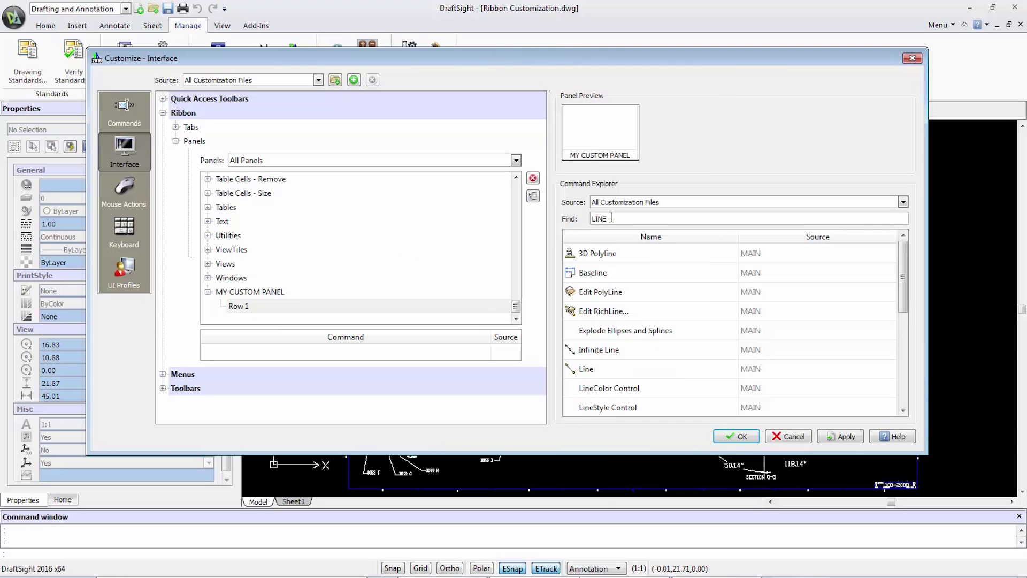
left_click(614, 371)
left_click_drag(613, 371, 414, 314)
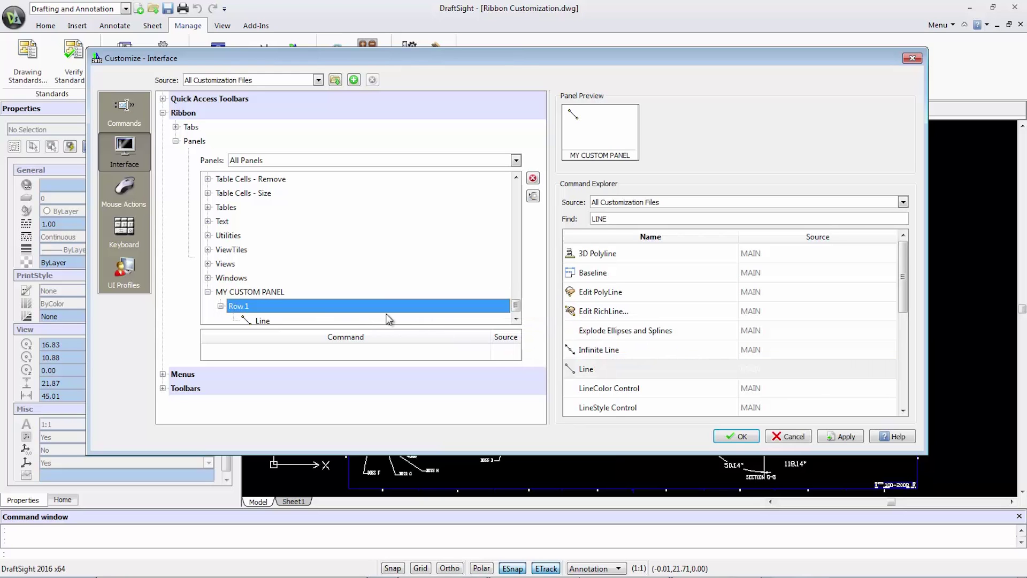
left_click(516, 320)
Step: Make the Line button a large button with vertical text
left_click(572, 115)
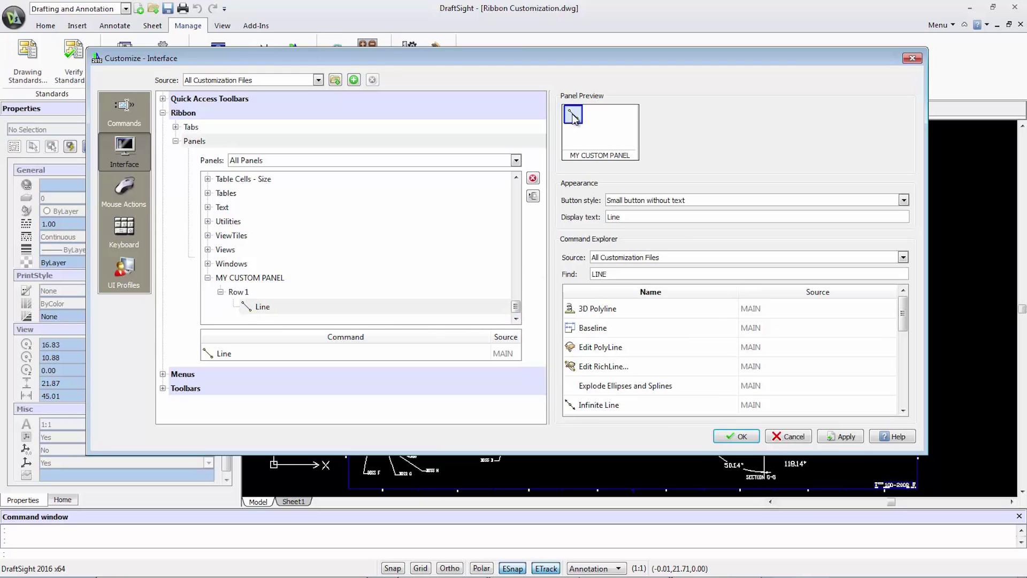
left_click(637, 201)
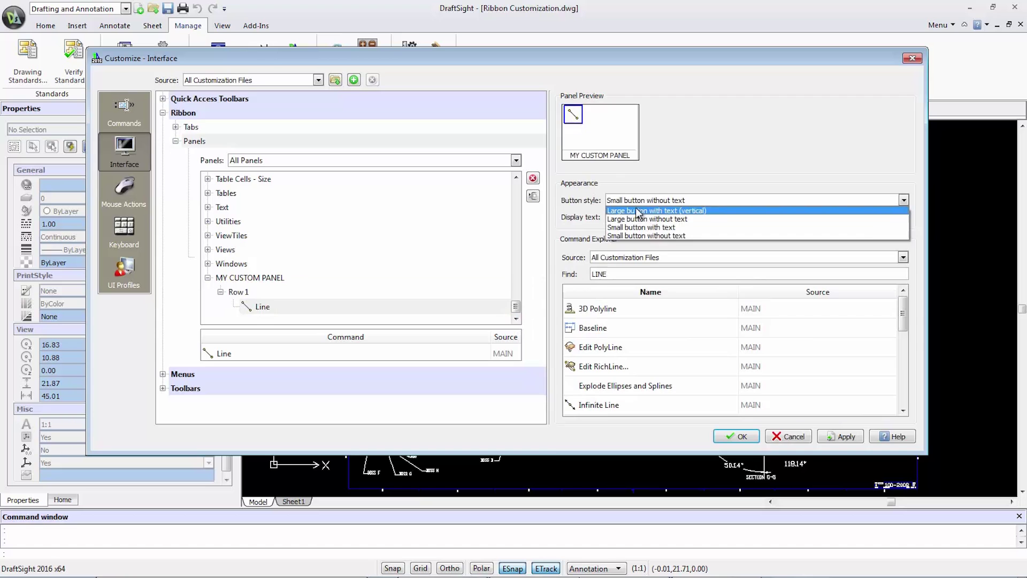
left_click(639, 212)
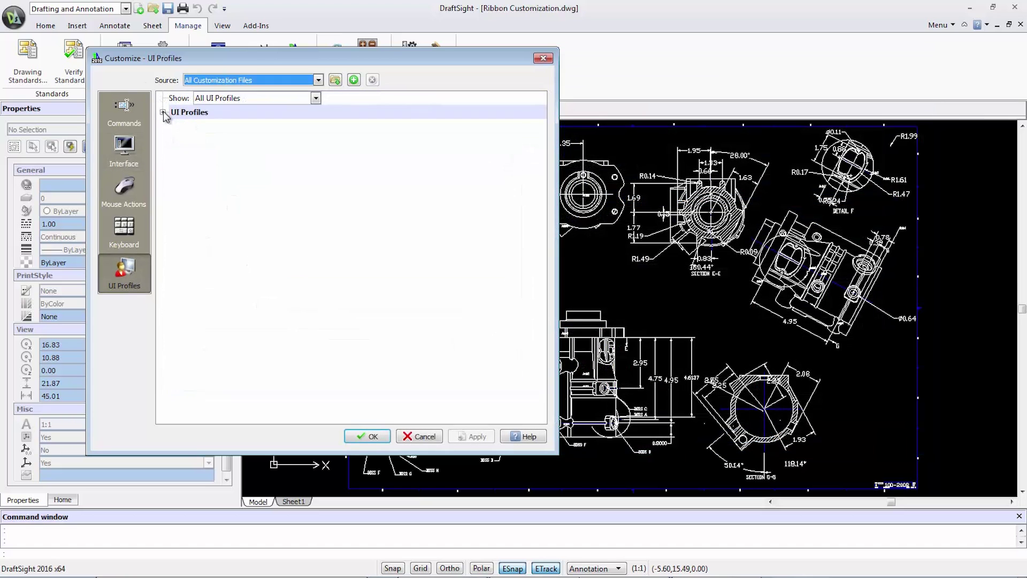
left_click(162, 113)
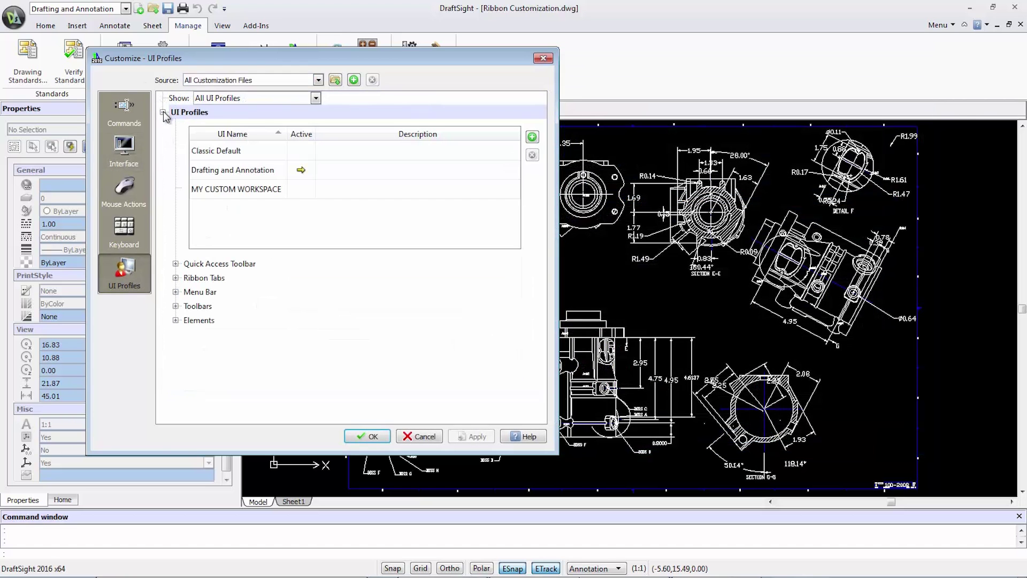
Step: Assign MY CUSTOM ACCESS TOOLBAR as MY CUSTOM WORKSPACE's quick access toolbar and apply
left_click(176, 263)
left_click(466, 342)
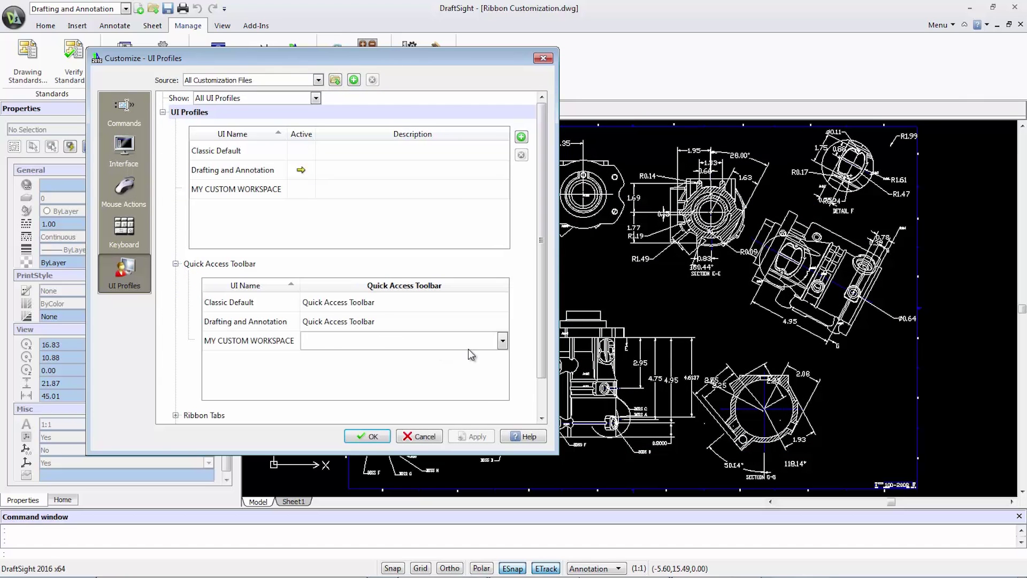
left_click(502, 340)
left_click(414, 357)
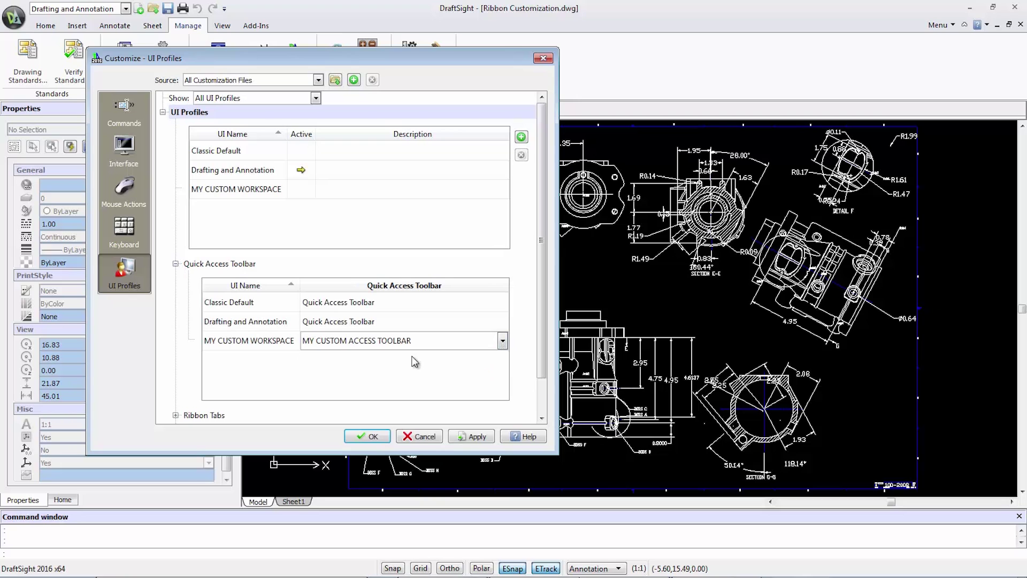
left_click(471, 440)
left_click(176, 264)
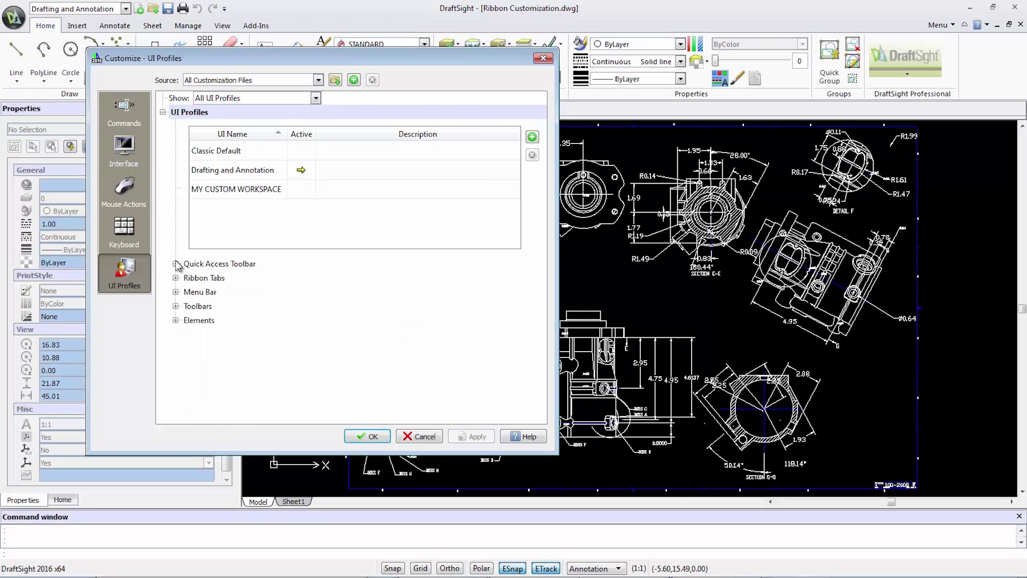
Step: Add MY CUSTOM TAB to MY CUSTOM WORKSPACE's ribbon, confirm, and switch to that workspace
left_click(175, 277)
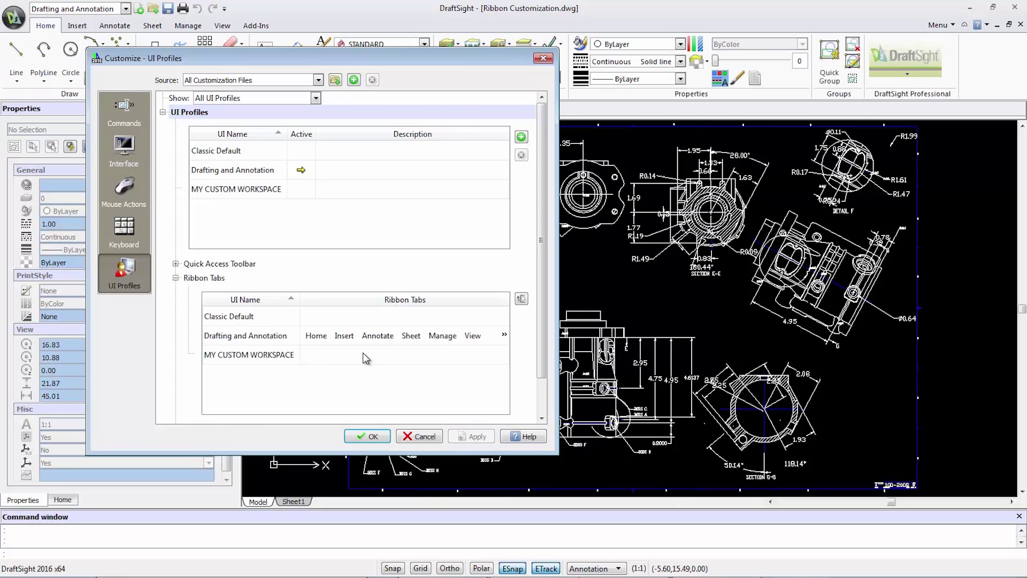
left_click(521, 300)
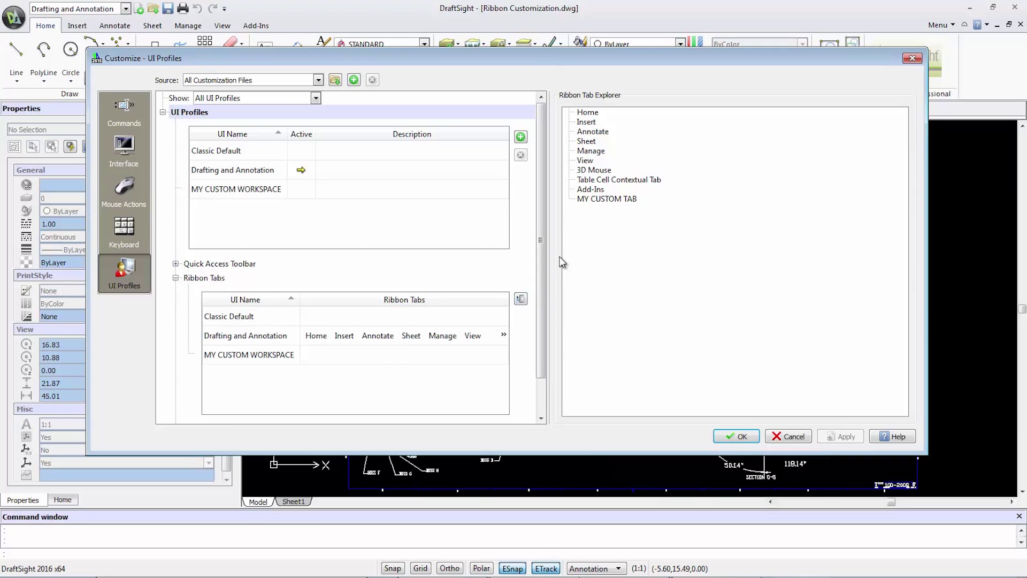
left_click(604, 198)
left_click_drag(604, 198, 356, 355)
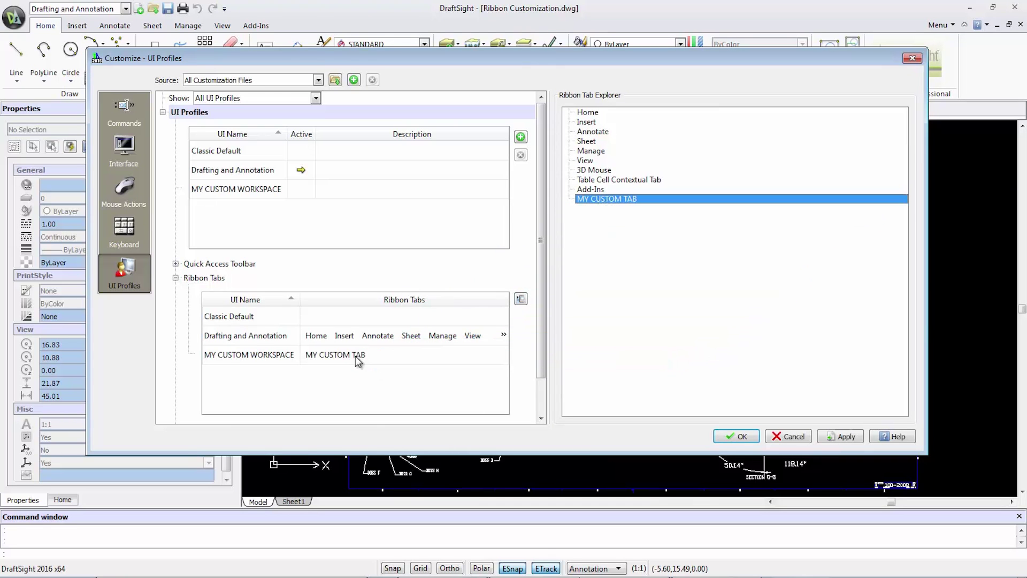
left_click(736, 436)
left_click(125, 9)
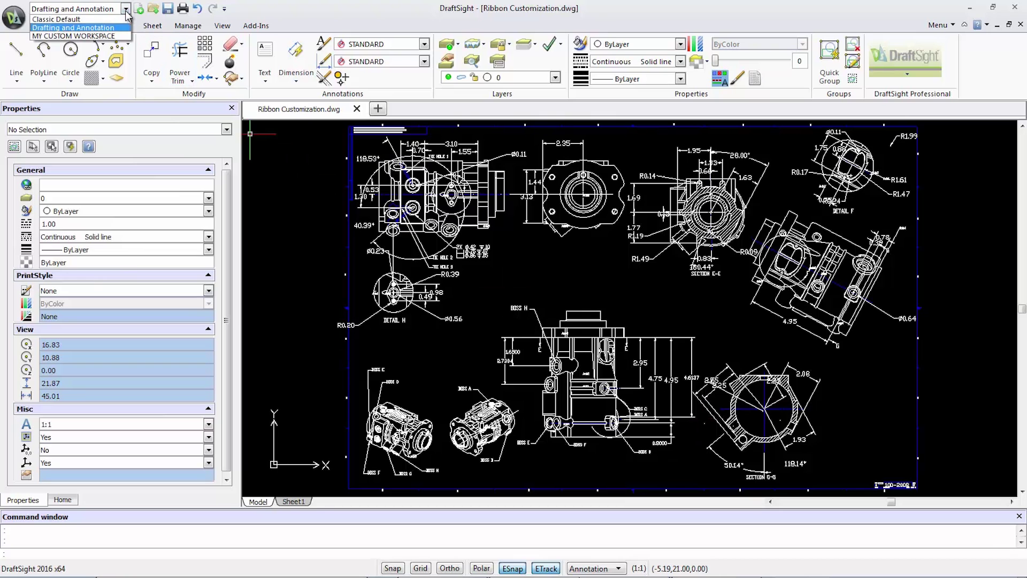
left_click(74, 36)
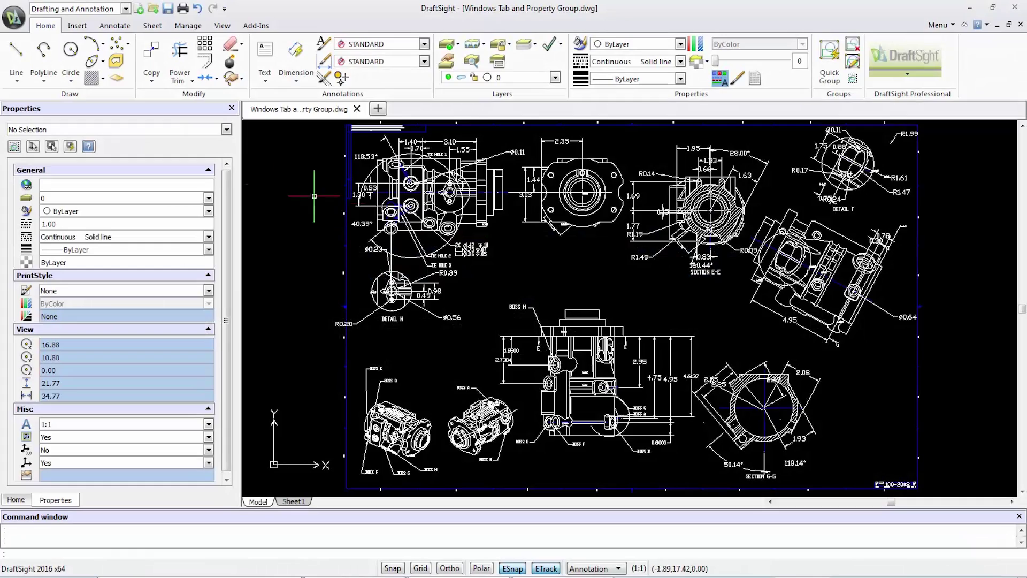
Step: Collapse the General, View and Misc property groups, keeping PrintStyle expanded, and show the View tab
left_click(208, 171)
left_click(208, 186)
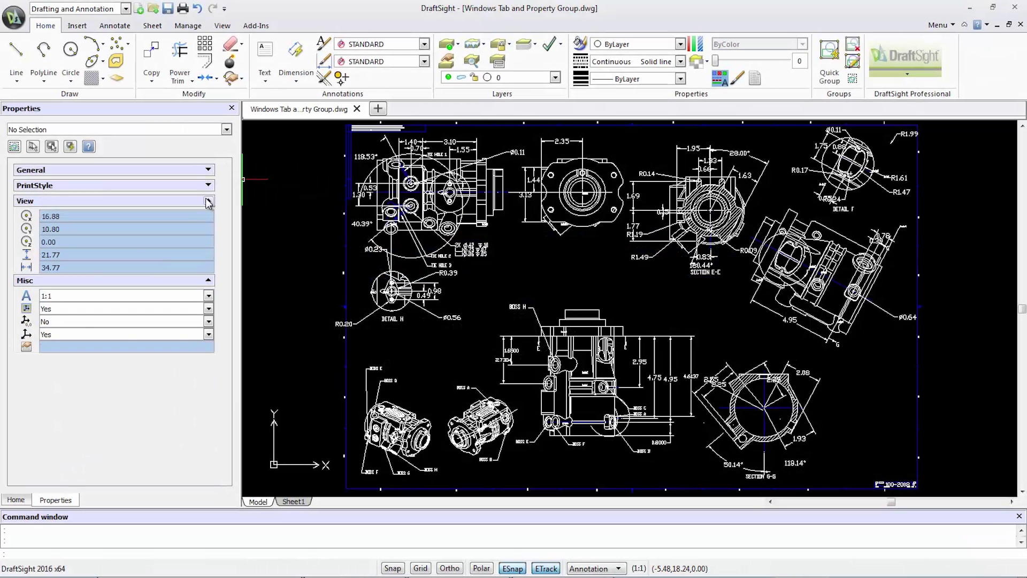
left_click(208, 201)
left_click(208, 217)
left_click(208, 185)
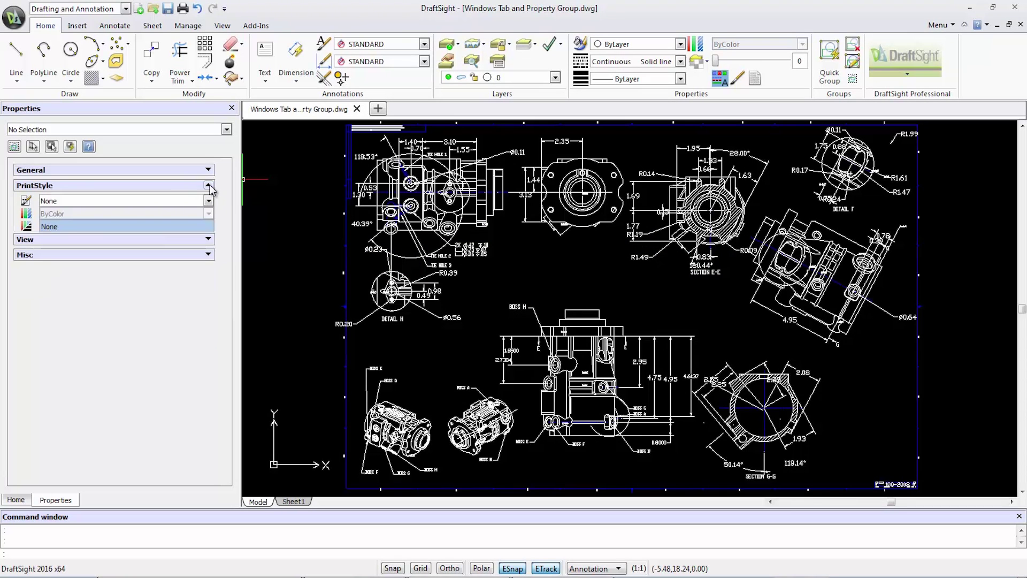
left_click(229, 26)
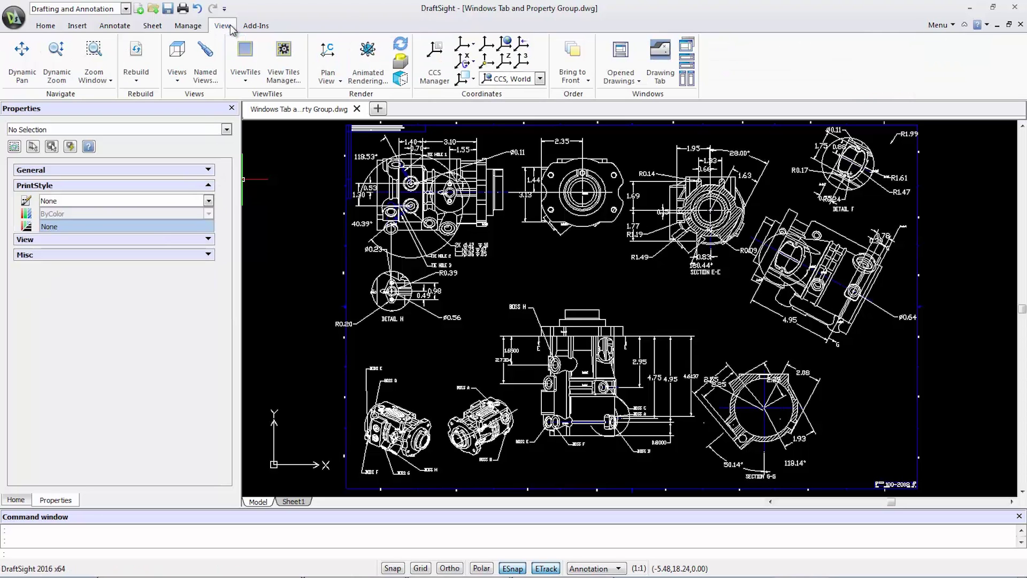
Step: Toggle the drawing tabs off and on, then create a new blank drawing
left_click(660, 75)
left_click(660, 76)
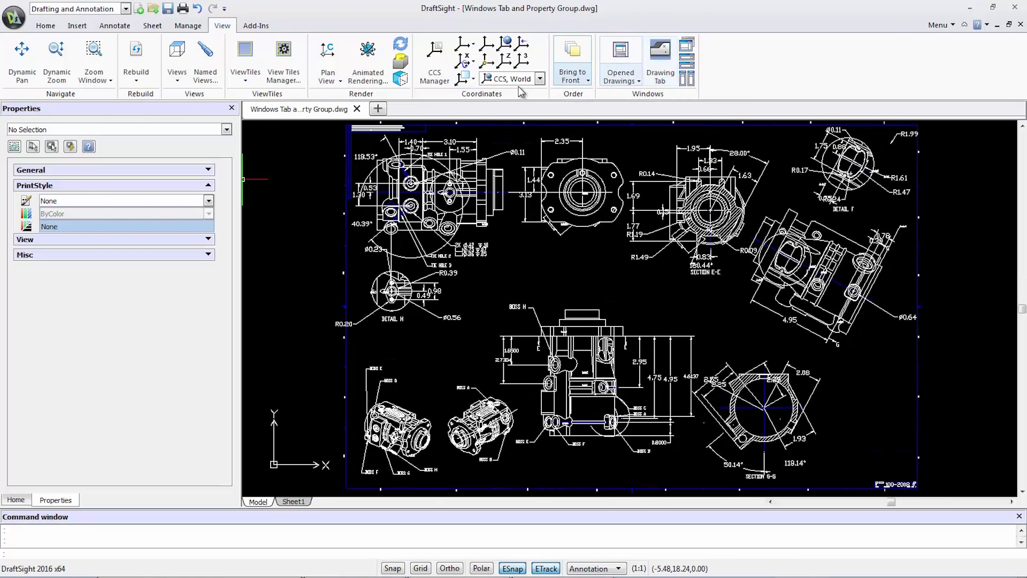
right_click(306, 114)
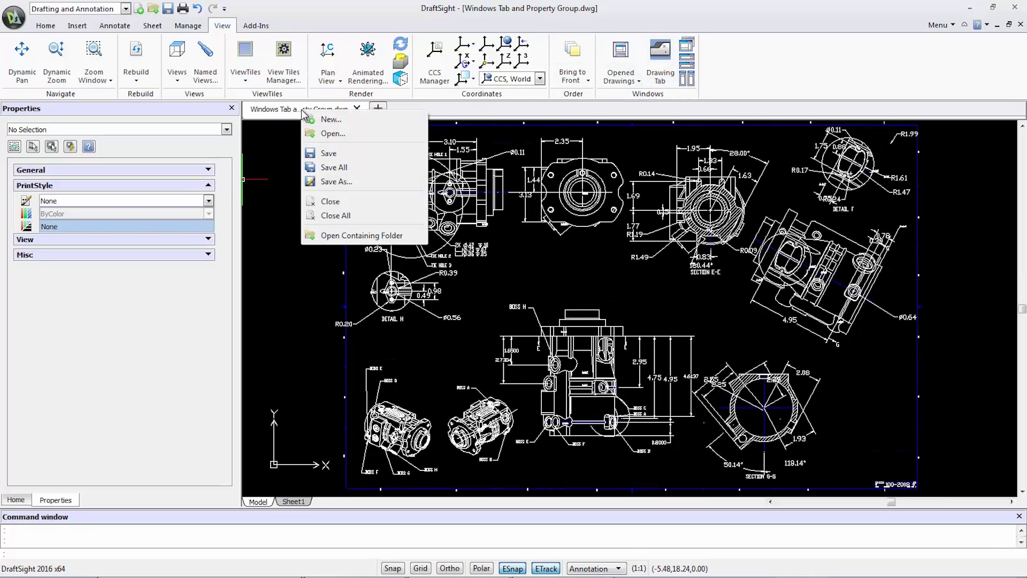
left_click(418, 110)
left_click(379, 109)
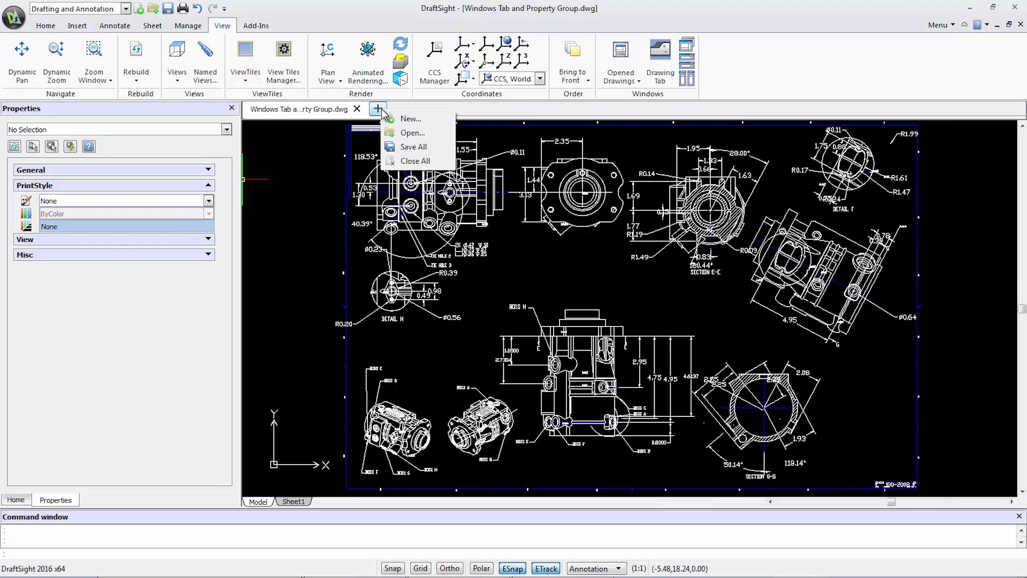
left_click(410, 118)
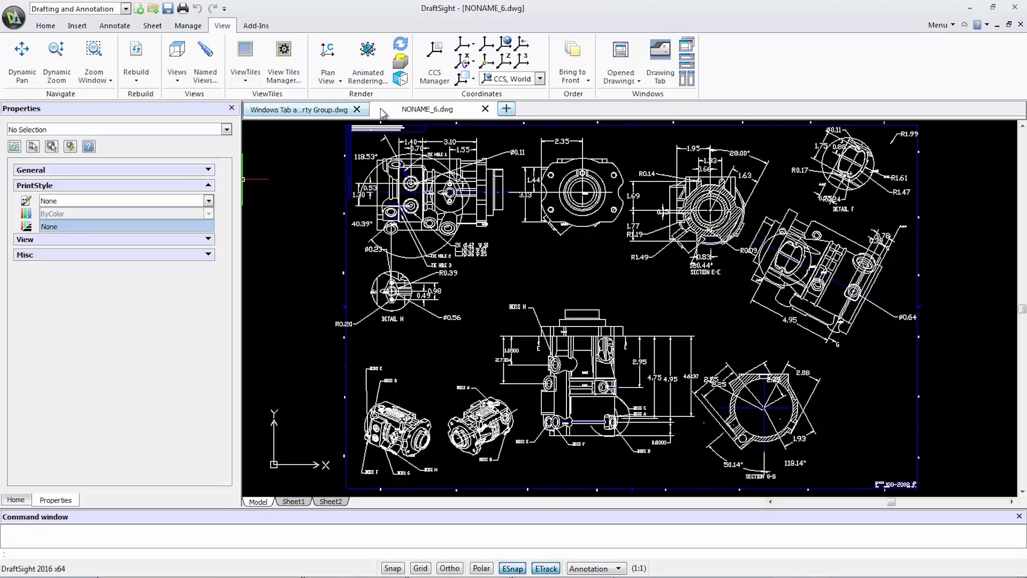
Step: Open Townhouses.dwg and move it to the first drawing tab
right_click(425, 111)
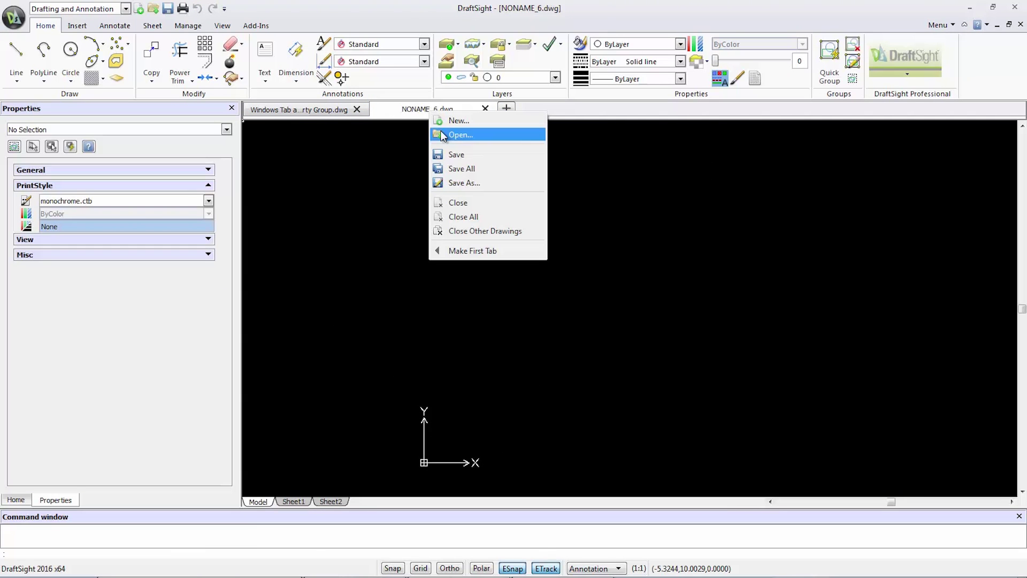
left_click(441, 130)
left_click(312, 261)
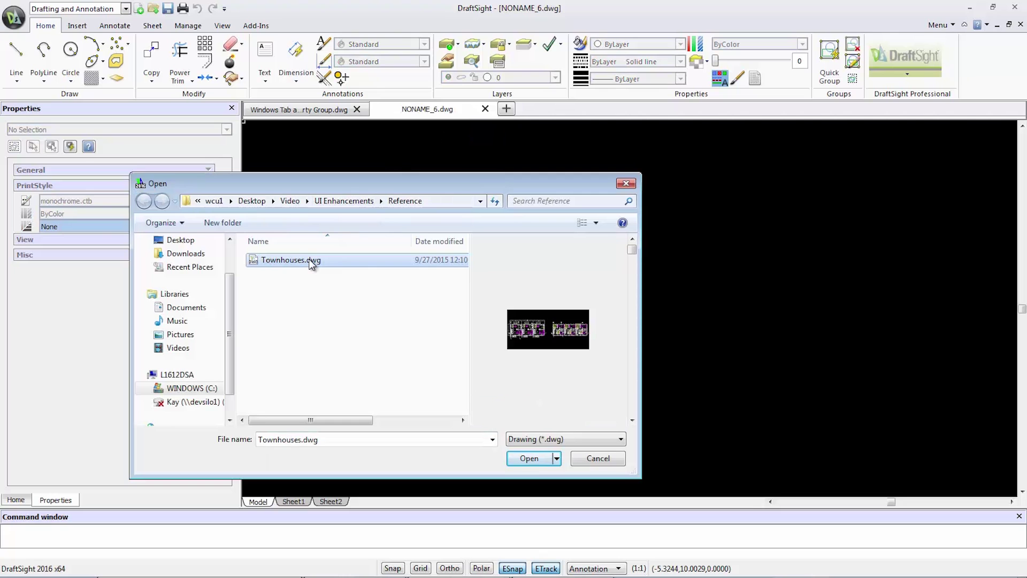
left_click(529, 458)
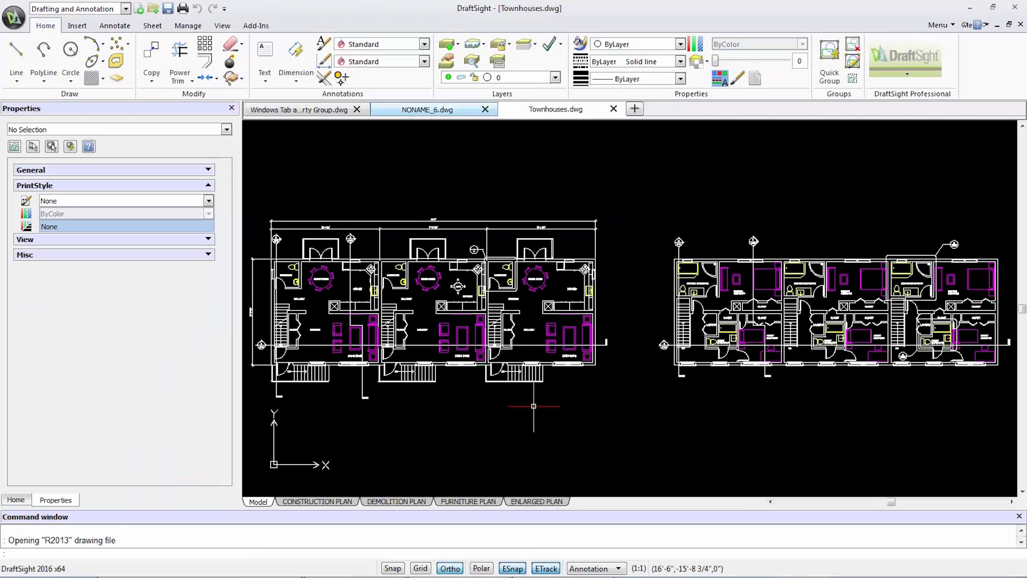
right_click(560, 110)
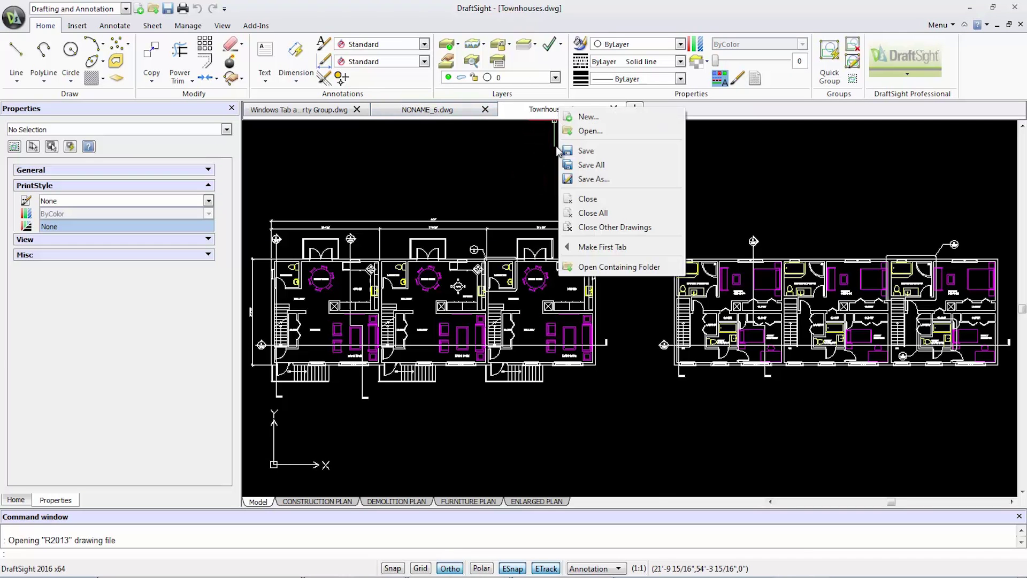
left_click(594, 247)
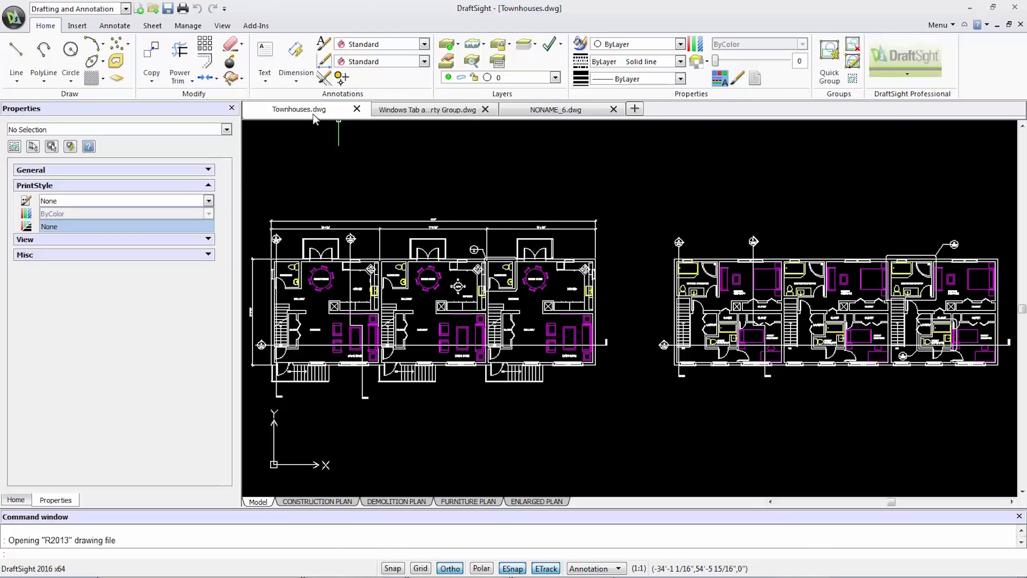
left_click(191, 29)
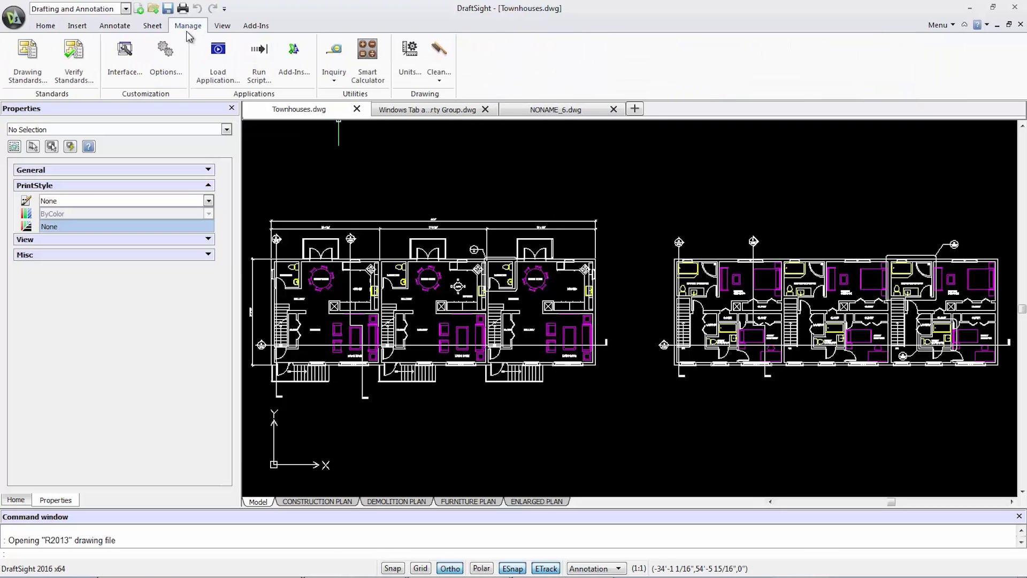
Step: Set the drawing tabs to Panel preview in System Options > Display
left_click(166, 51)
left_click(131, 88)
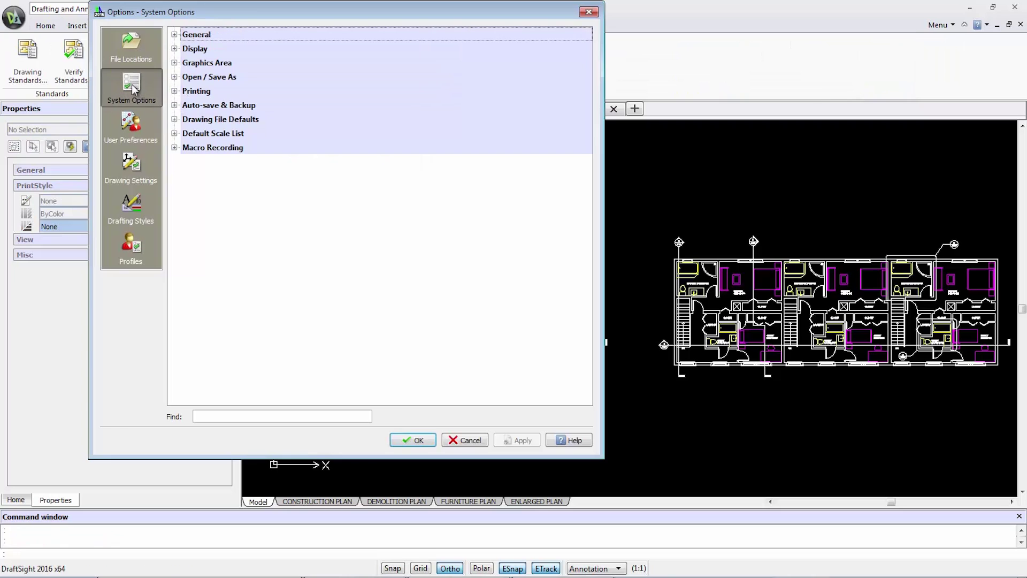
left_click(174, 49)
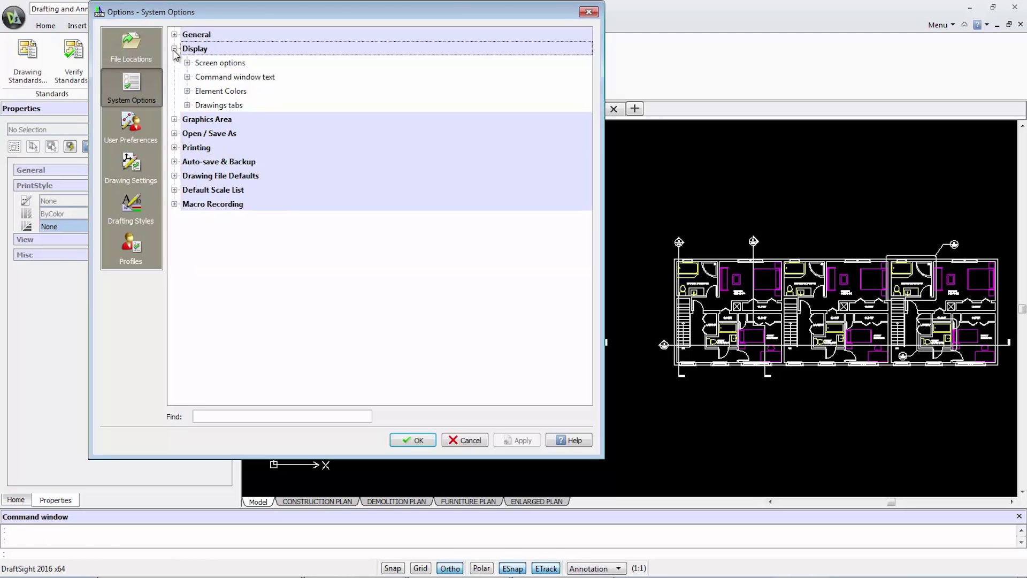
left_click(187, 105)
left_click(230, 169)
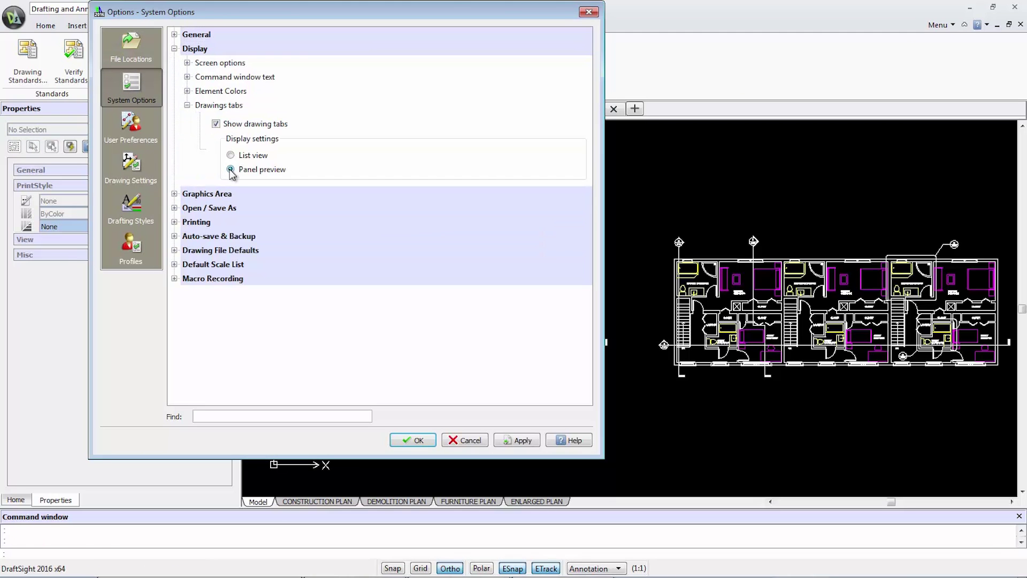
left_click(412, 440)
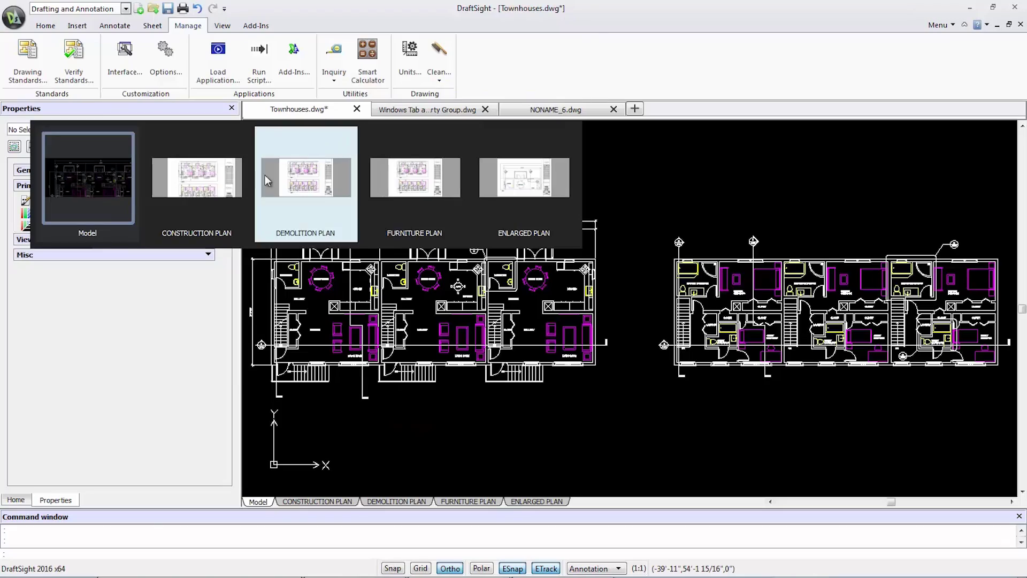
left_click(218, 186)
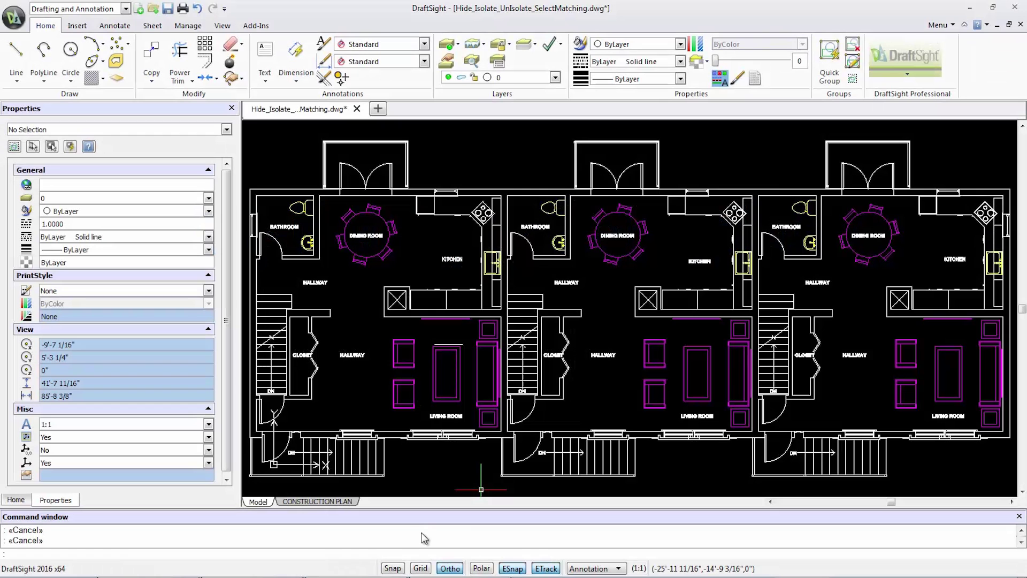
Step: Hide the two right-hand townhouse units, then restore them with UNISOLATEENTITIES
key("Return")
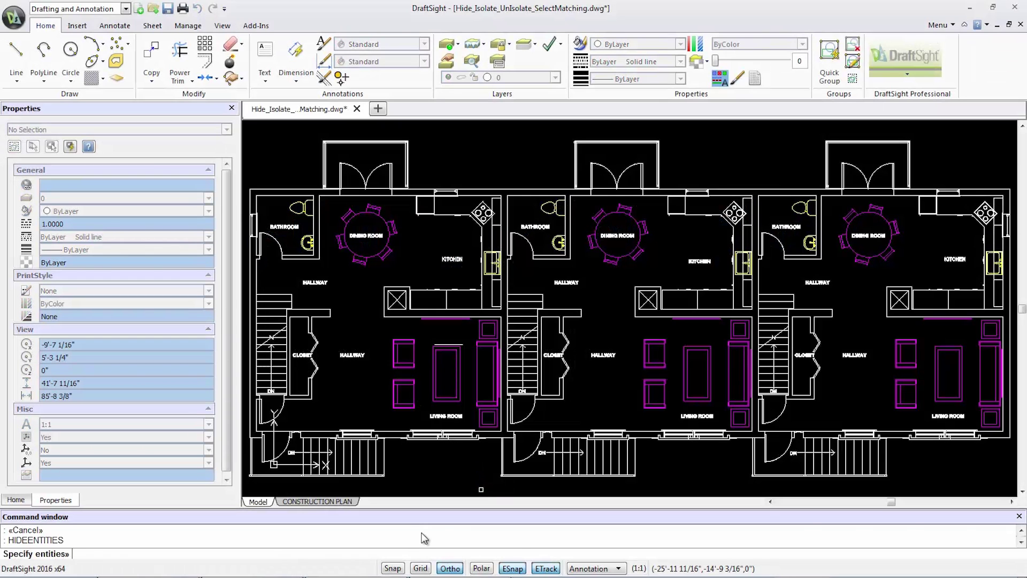
left_click(1013, 128)
left_click(522, 439)
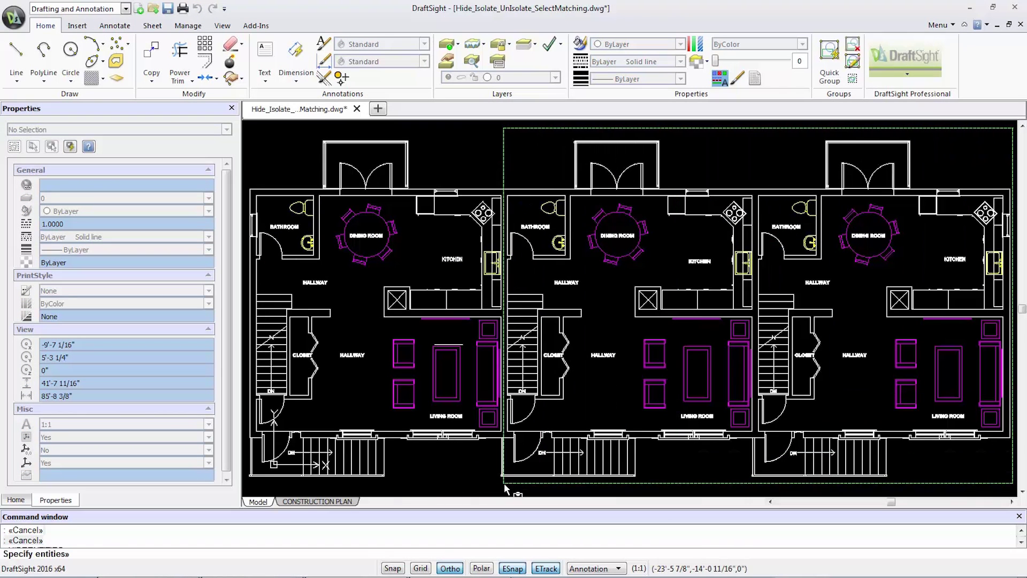
key("Return")
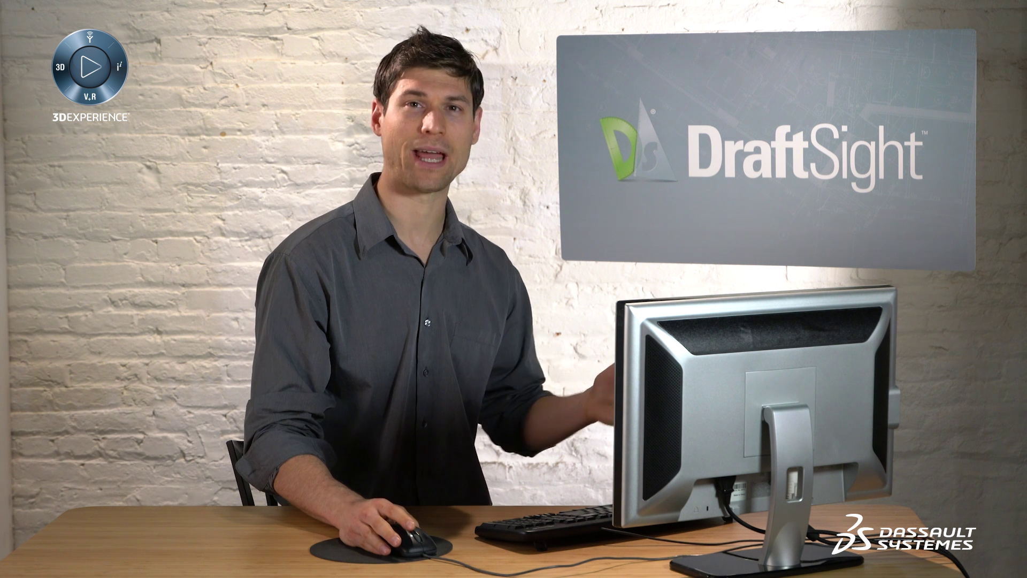
type("UN")
type("ISOLATEENTITI")
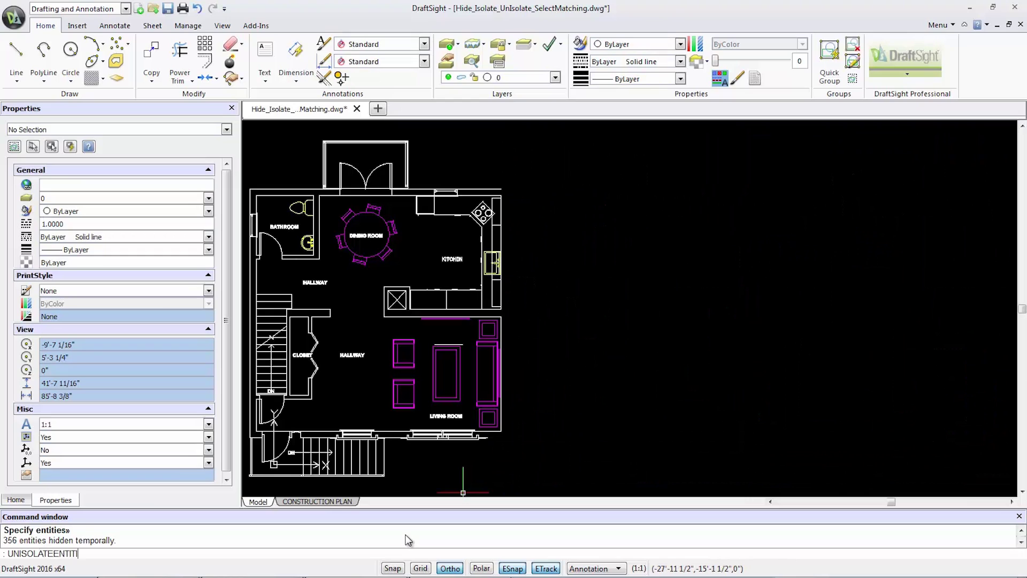
type("ES")
key("Return")
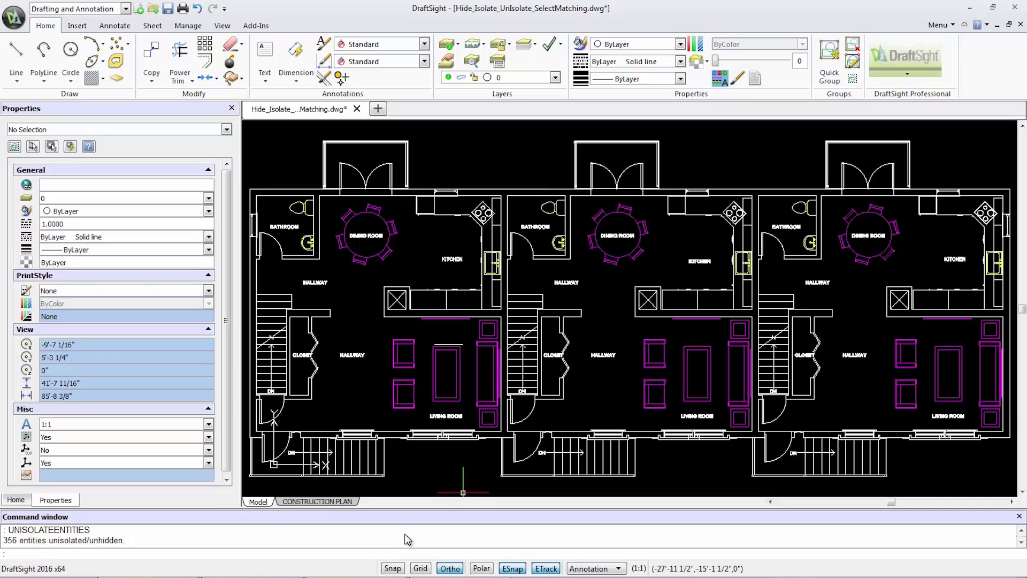
Step: LIST a dining chair block to show it sits on layer I-FURN
left_click(363, 263)
type("LIST")
key("Return")
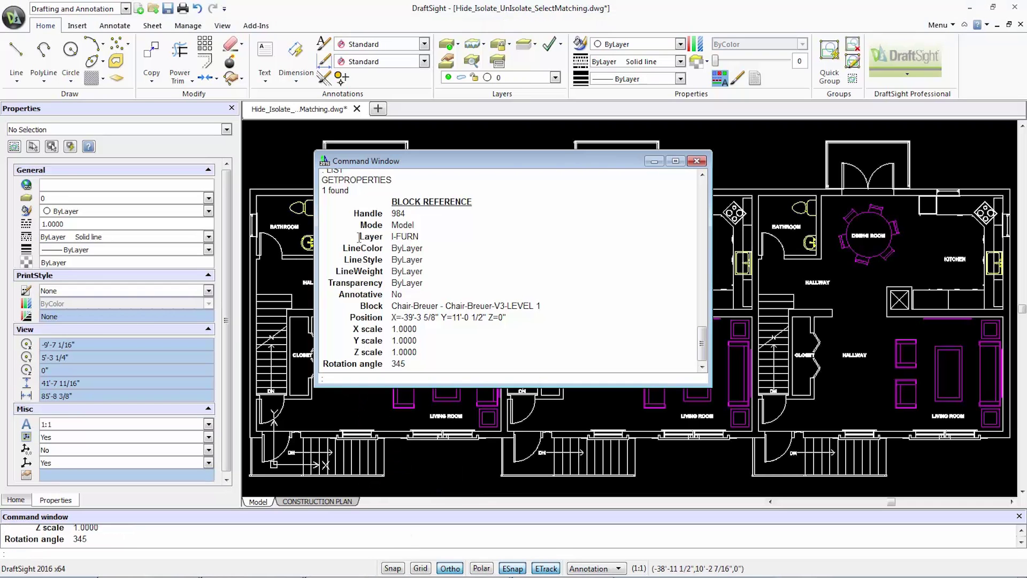
left_click_drag(359, 236, 423, 236)
left_click(697, 160)
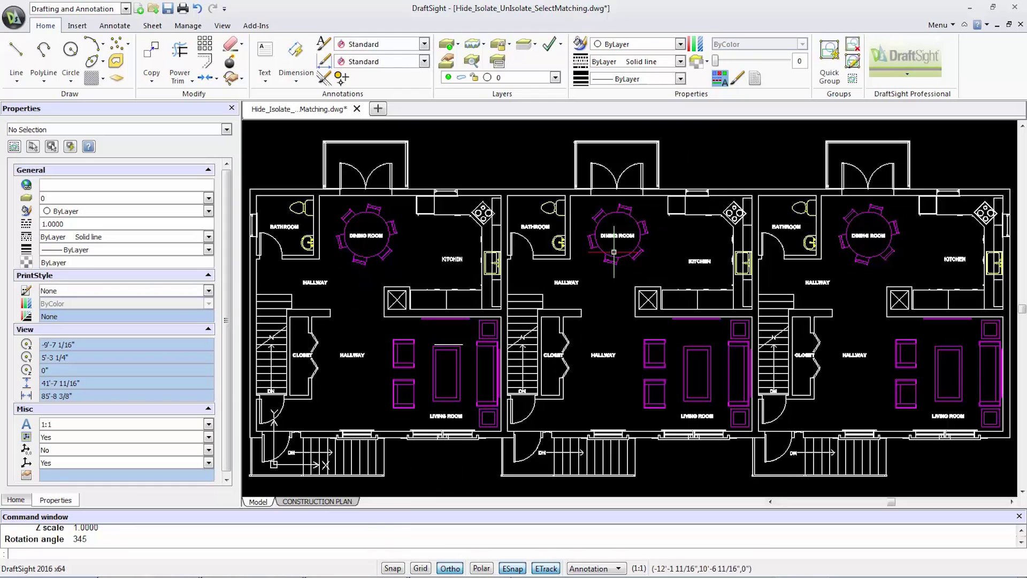
Step: Select all I-FURN blocks via SELECTMATCHING by Layer, then run ISOLATEENTITIES
type("SELECTMATCHING")
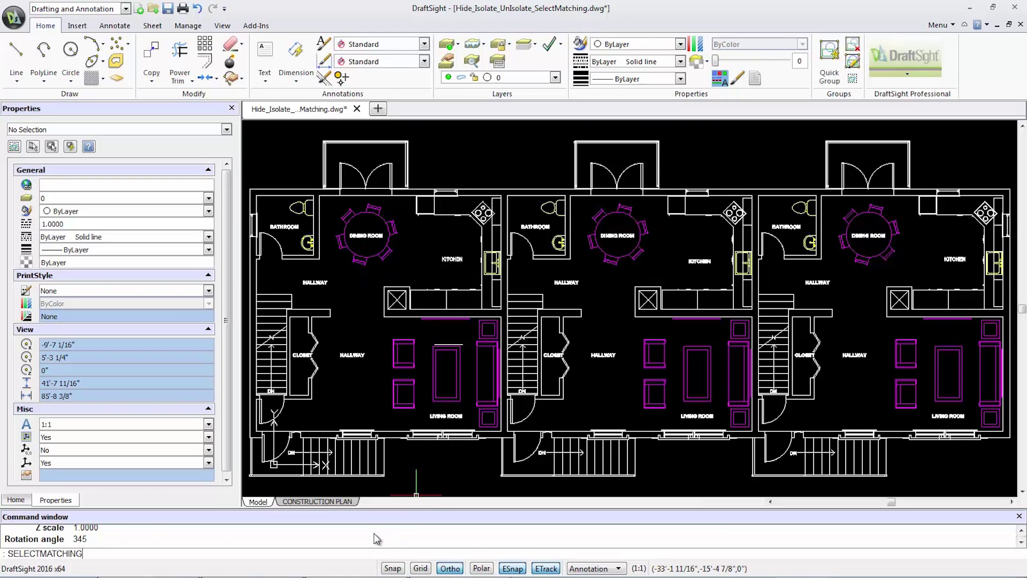
key("Return")
type("E")
key("Return")
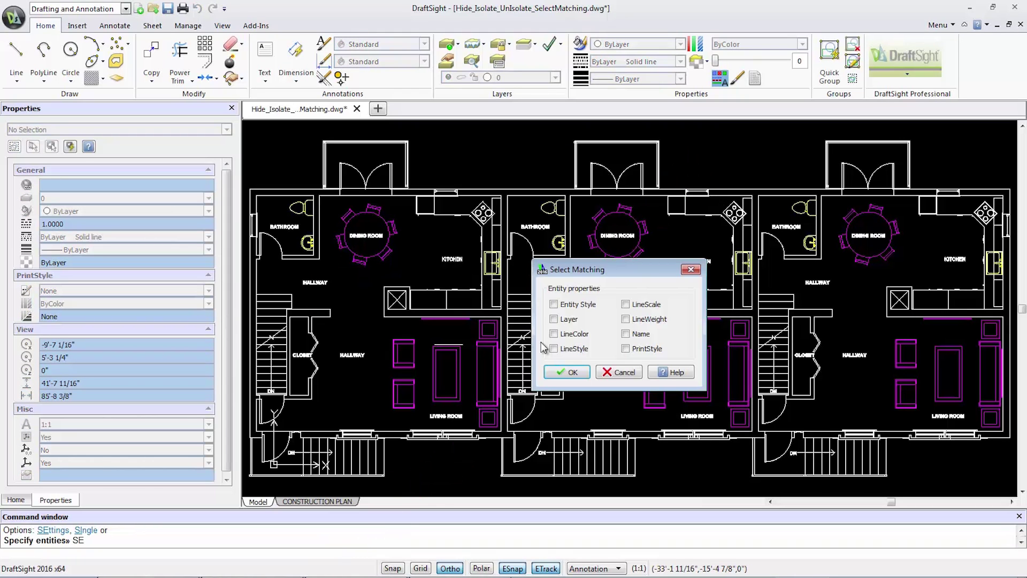
left_click(554, 319)
left_click(566, 373)
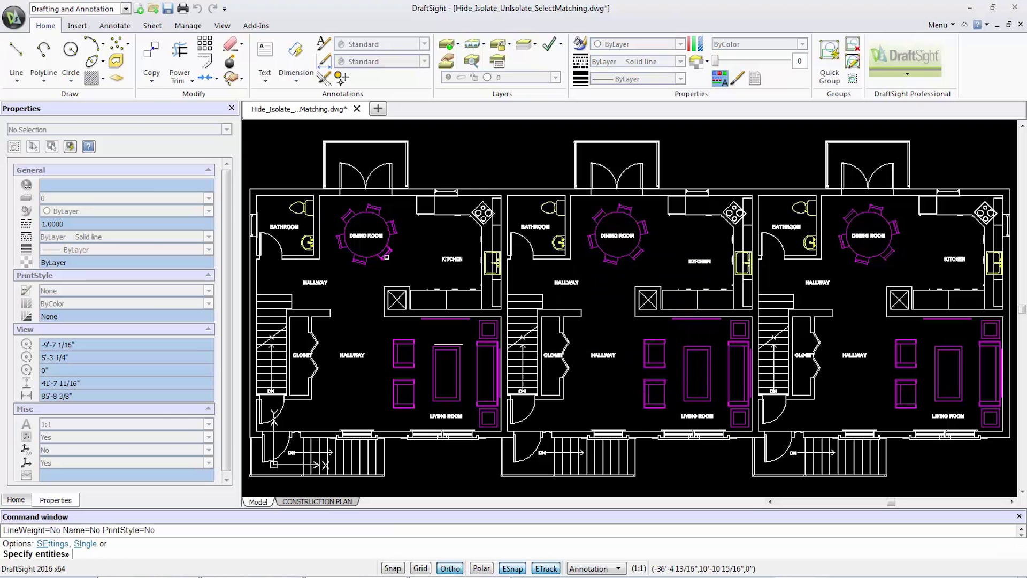
left_click(386, 257)
key("Return")
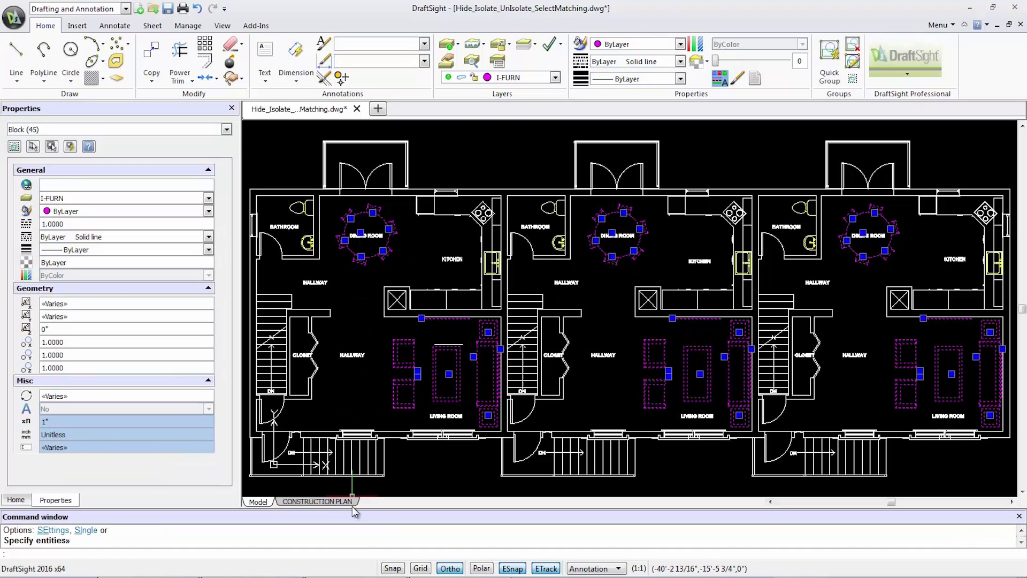
type("ISOLATEENTITI")
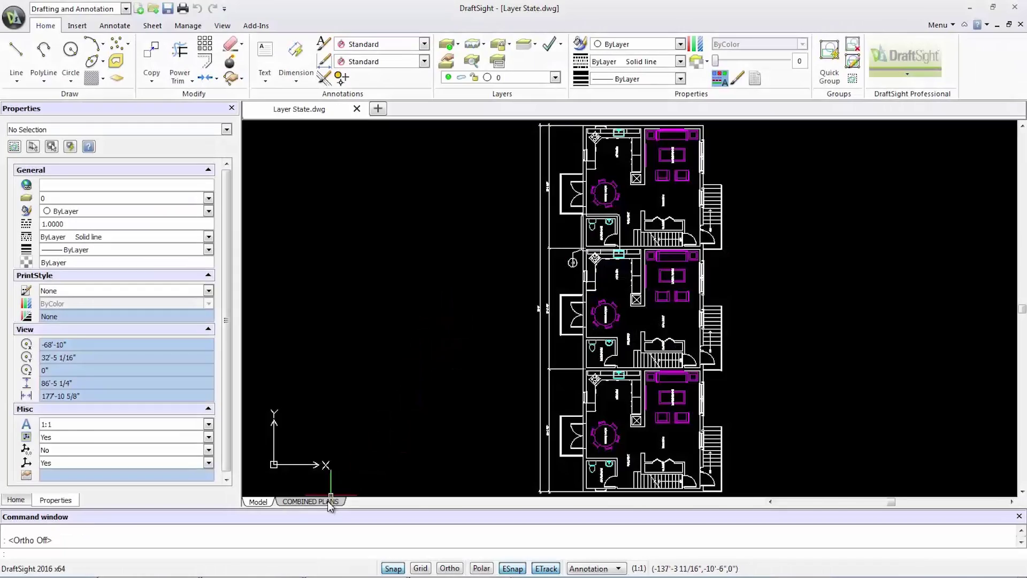
Step: On COMBINED PLANS, activate the viewport with MODELMODE and add layer state 'CONSTRUCTION PLAN' for editing
left_click(321, 502)
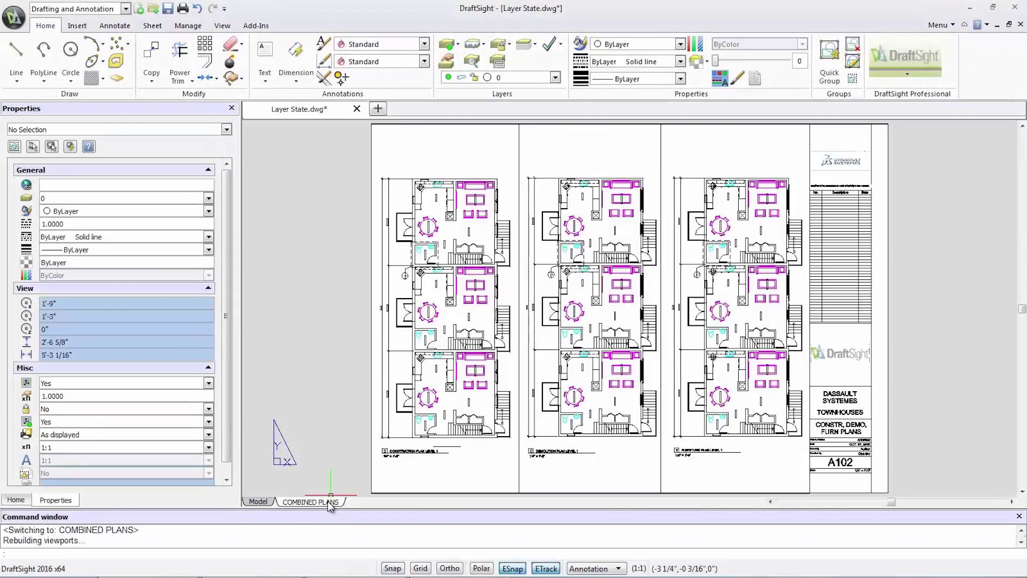
type("MODELMODE")
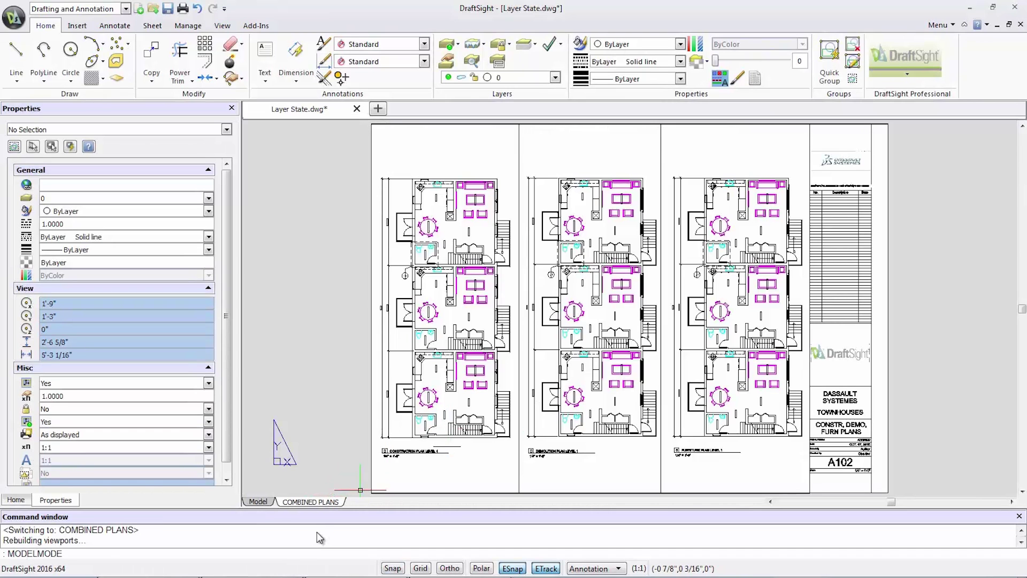
key("Return")
left_click(498, 61)
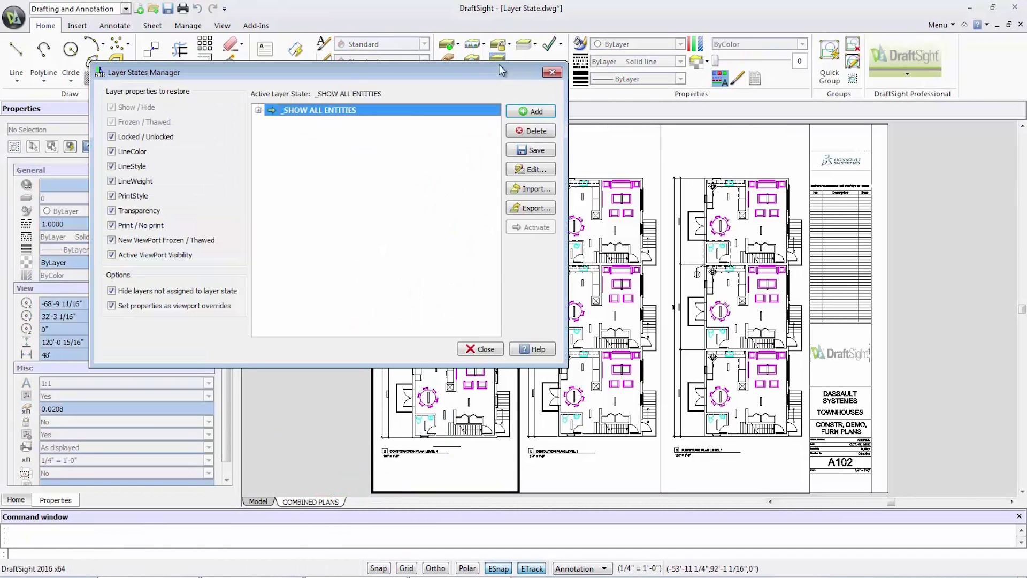
left_click(258, 110)
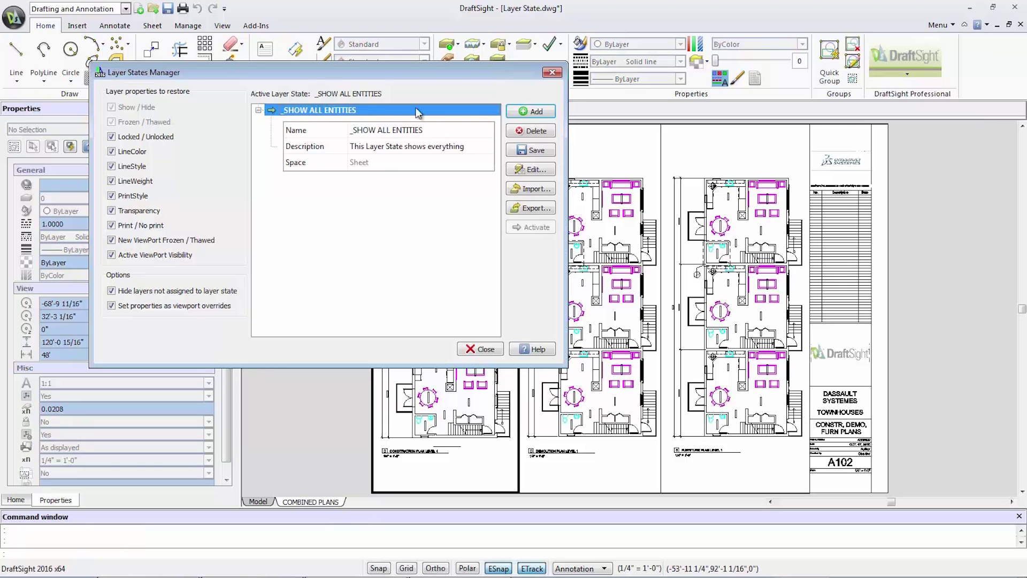
left_click(532, 111)
type("CONSTRUCTION PLAN")
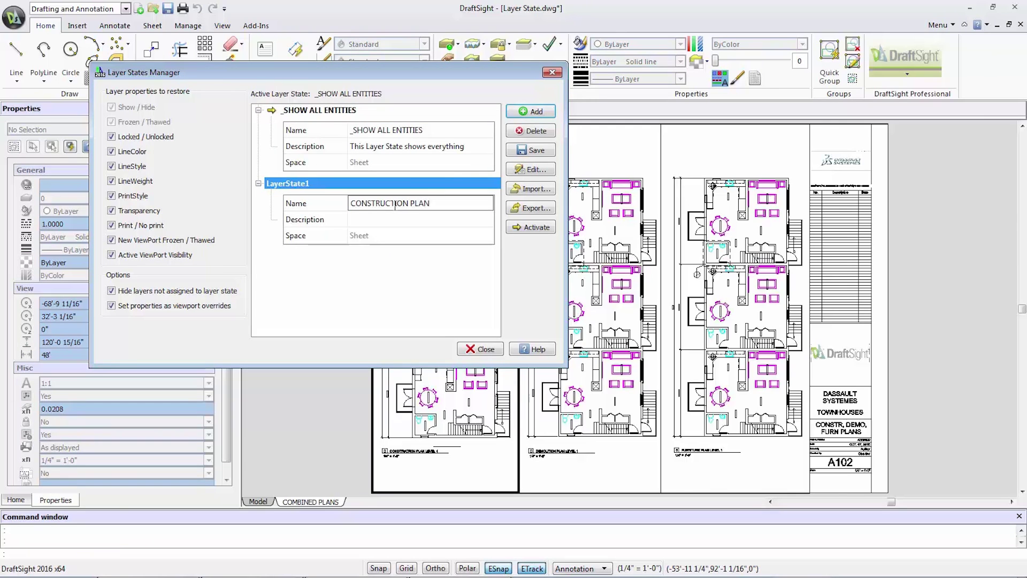
left_click(515, 170)
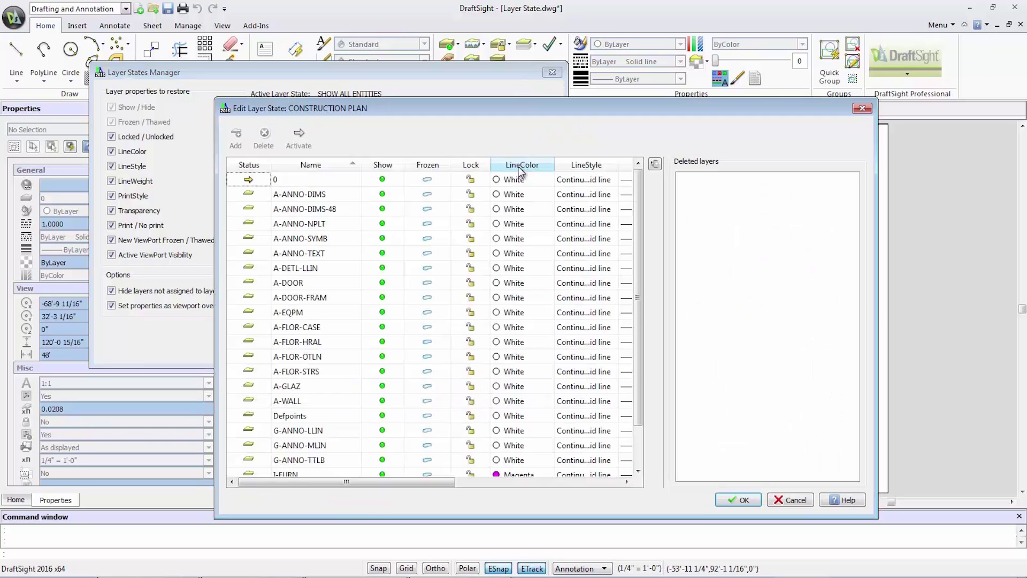
Step: Turn off A-ANNO-TEXT, I-FURN and P-SANR-FIXT in CONSTRUCTION PLAN, save, and apply the state
left_click(394, 251)
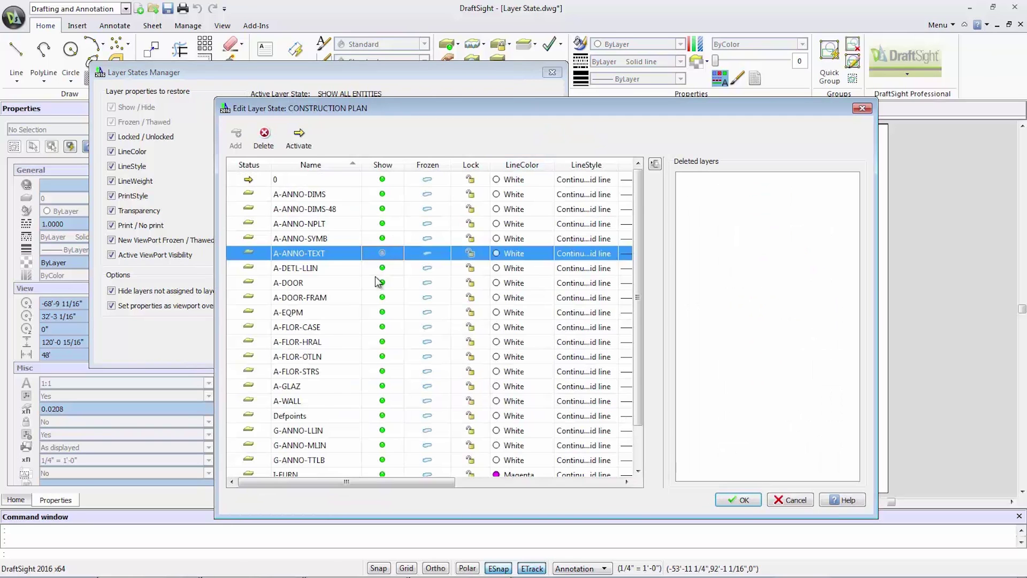
scroll(375, 368, "down", 1)
left_click(382, 441)
left_click(382, 468)
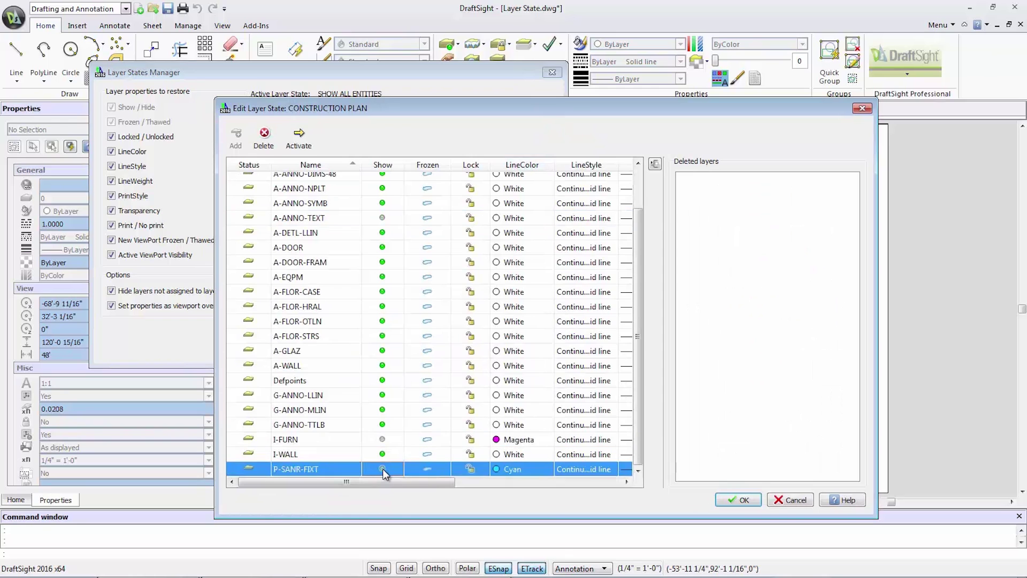
left_click(737, 501)
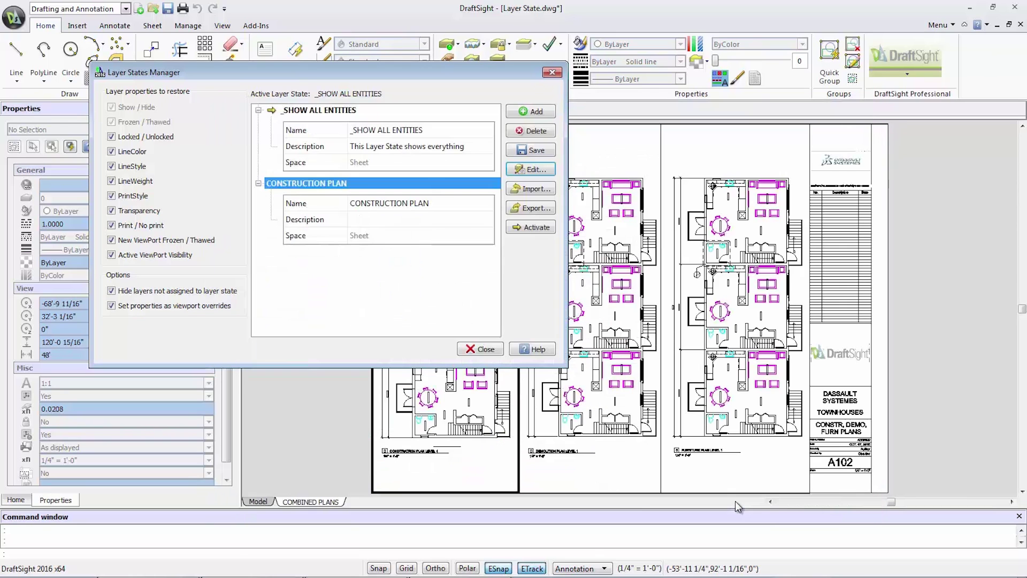
left_click(534, 228)
Step: Make the middle viewport active and add a new DEMOLITION PLAN layer state
left_click(481, 349)
left_click(589, 340)
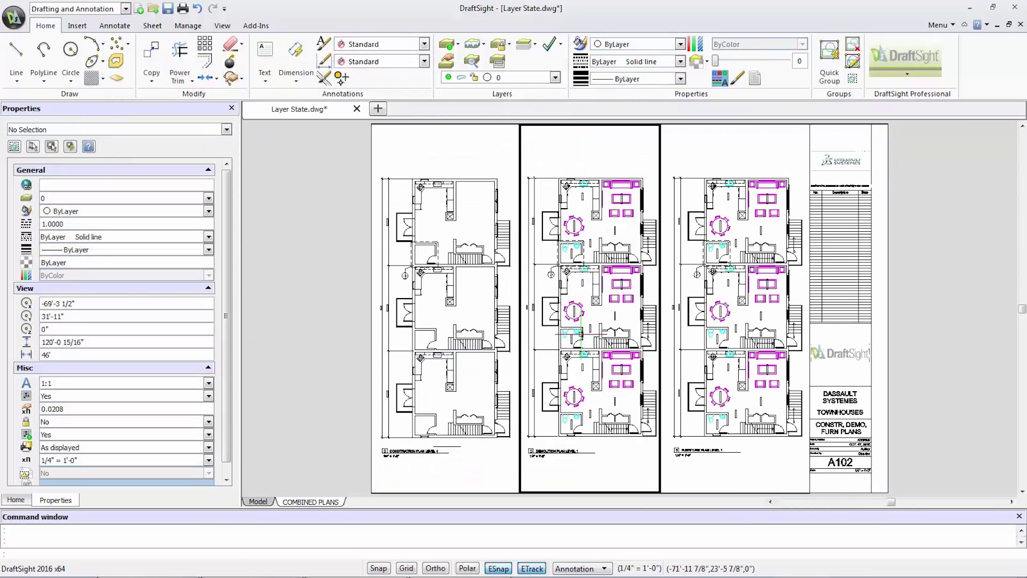
left_click(498, 61)
left_click(516, 112)
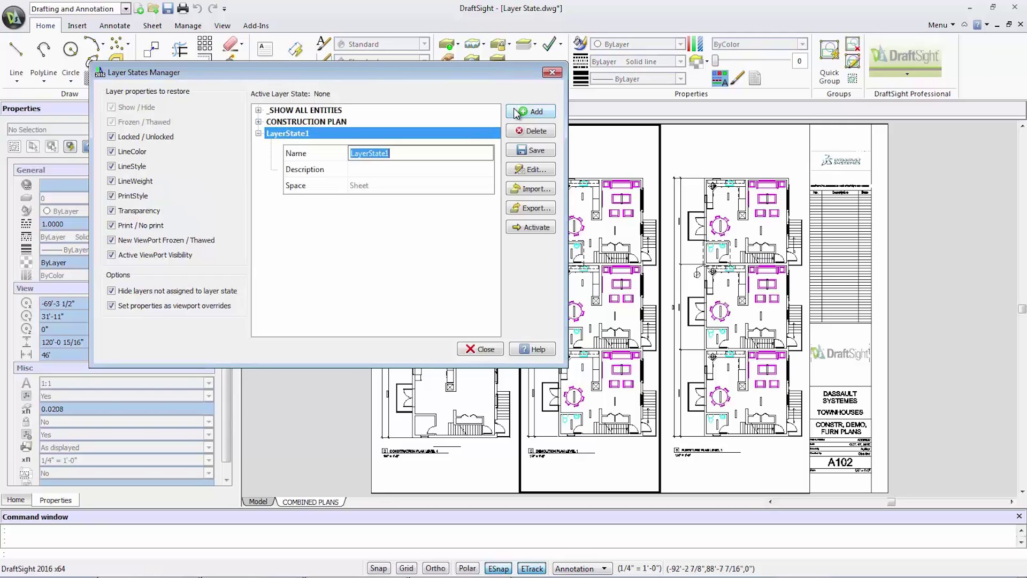
type("DEMOLITION PLAN")
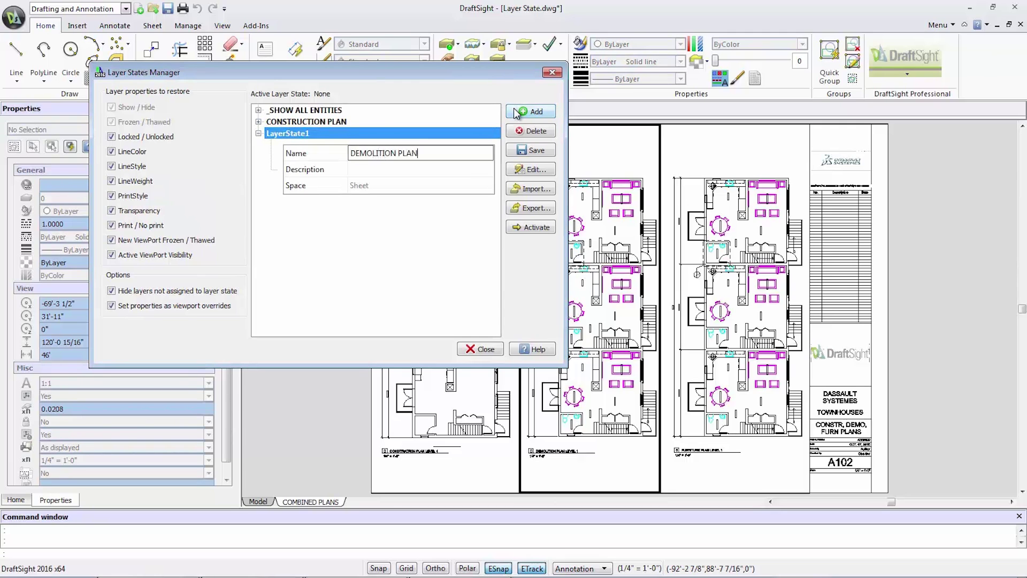
Step: In the DEMOLITION PLAN state, hide A-ANNO-TEXT and I-FURN and make I-WALL red and dashed
left_click(543, 169)
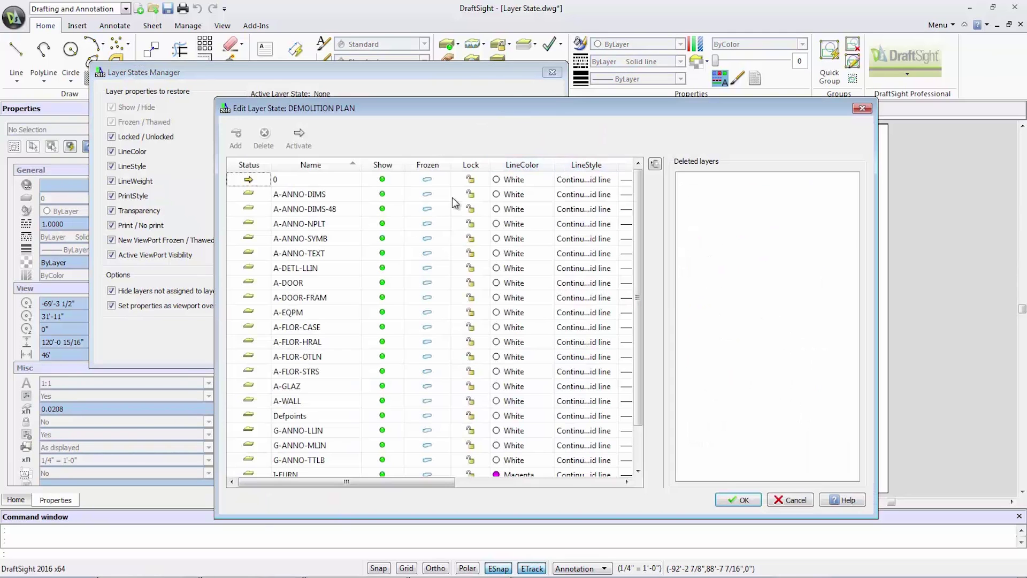
left_click(384, 254)
scroll(385, 255, "down", 1)
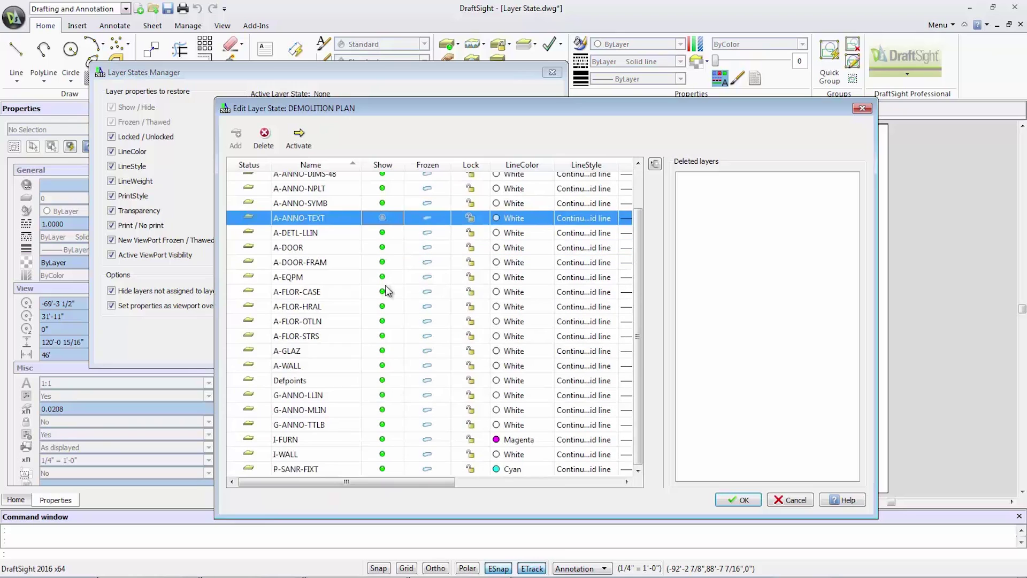
left_click(383, 439)
left_click(381, 453)
left_click(511, 454)
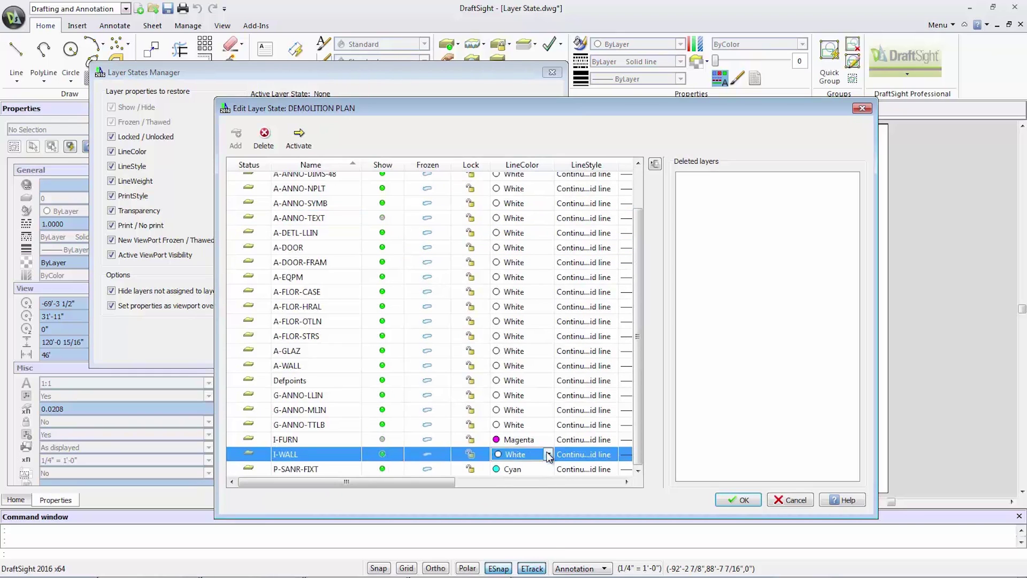
left_click(516, 465)
left_click(610, 453)
left_click(577, 483)
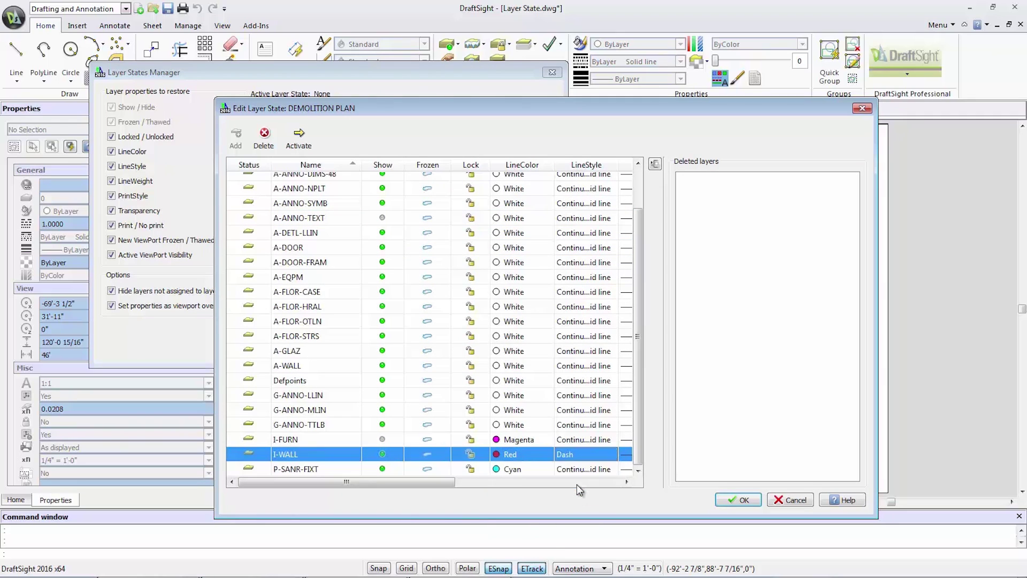
left_click(383, 466)
Step: Save the DEMOLITION PLAN layer changes, activate the state, and close the manager
left_click(738, 499)
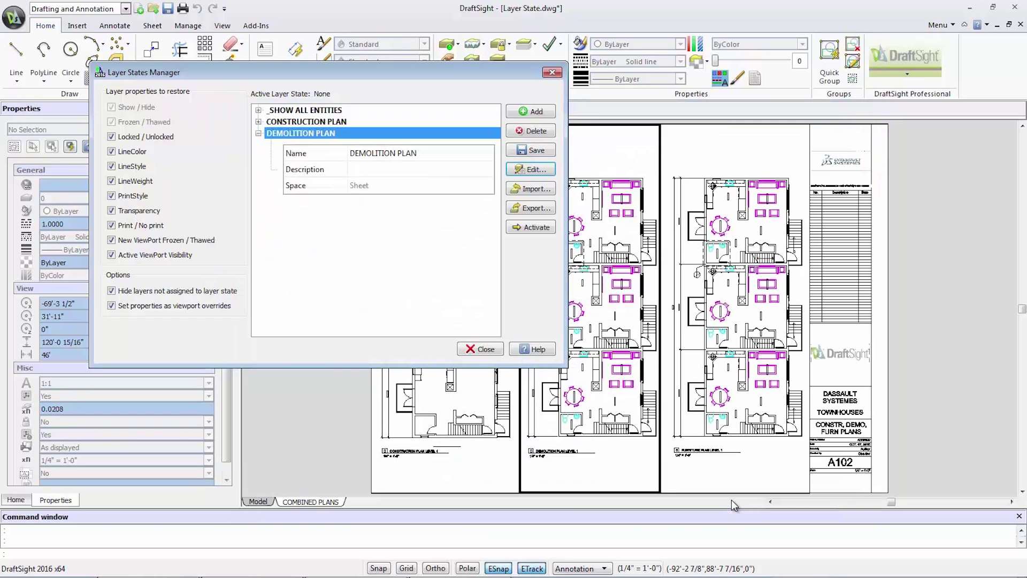
left_click(539, 228)
left_click(482, 349)
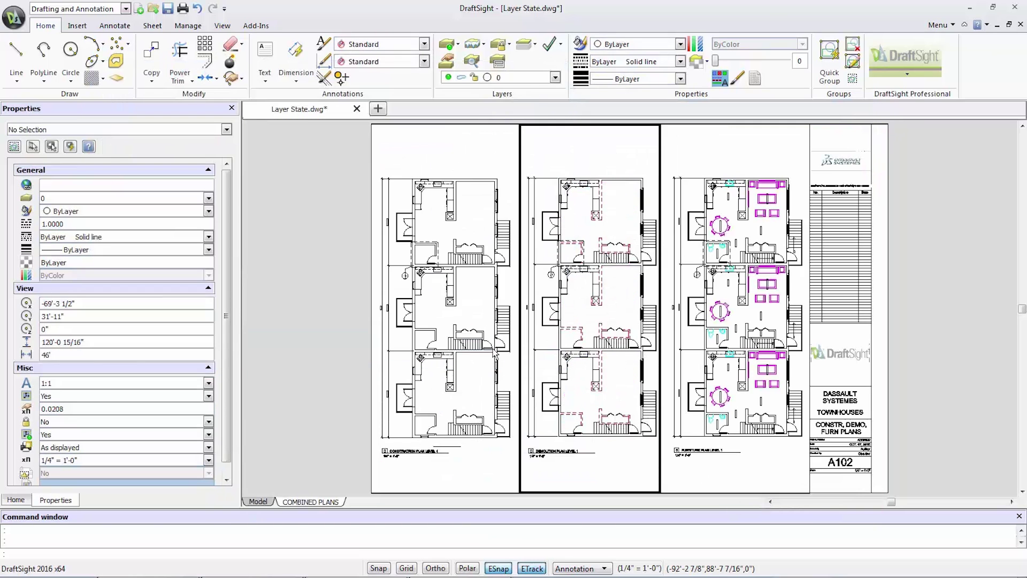
Step: Add a new layer state named FURNITURE PLAN and edit its layers
left_click(499, 62)
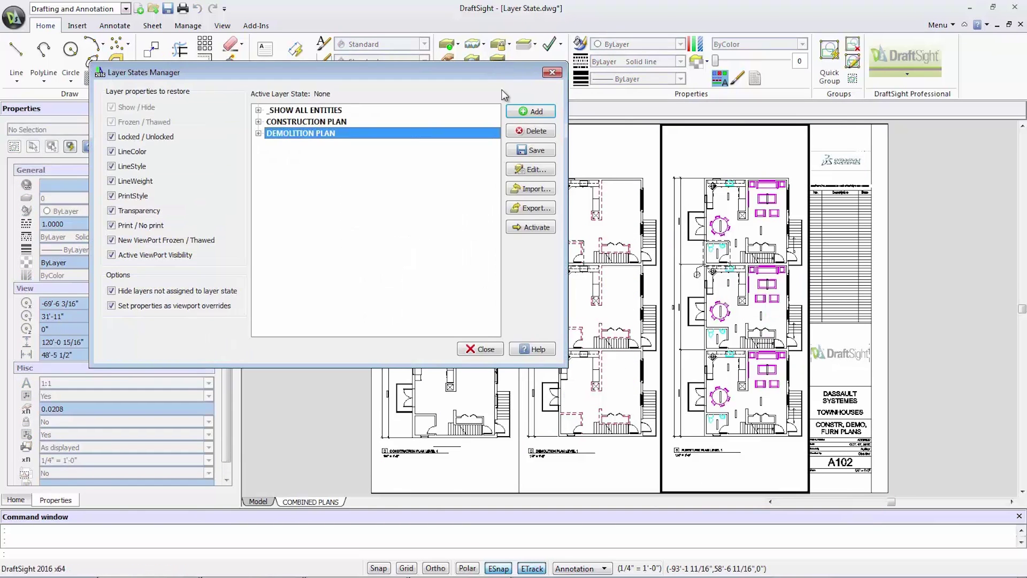
left_click(512, 112)
type("FURNITURE PLAN")
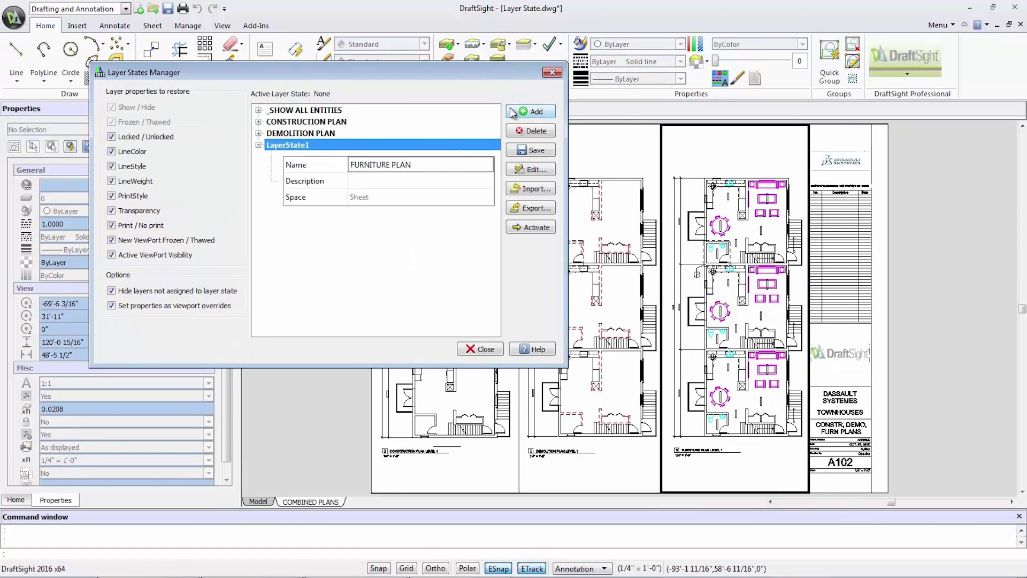
left_click(526, 170)
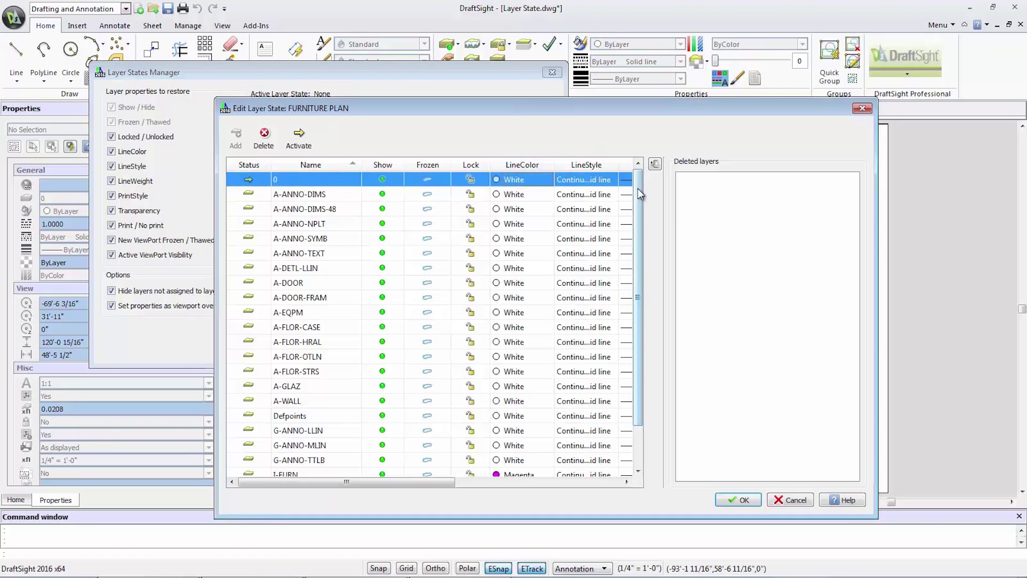
Step: Give all layers in FURNITURE PLAN light gray line colour 254, then save and close
scroll(640, 193, "down", 1)
key("ctrl+a")
left_click(548, 468)
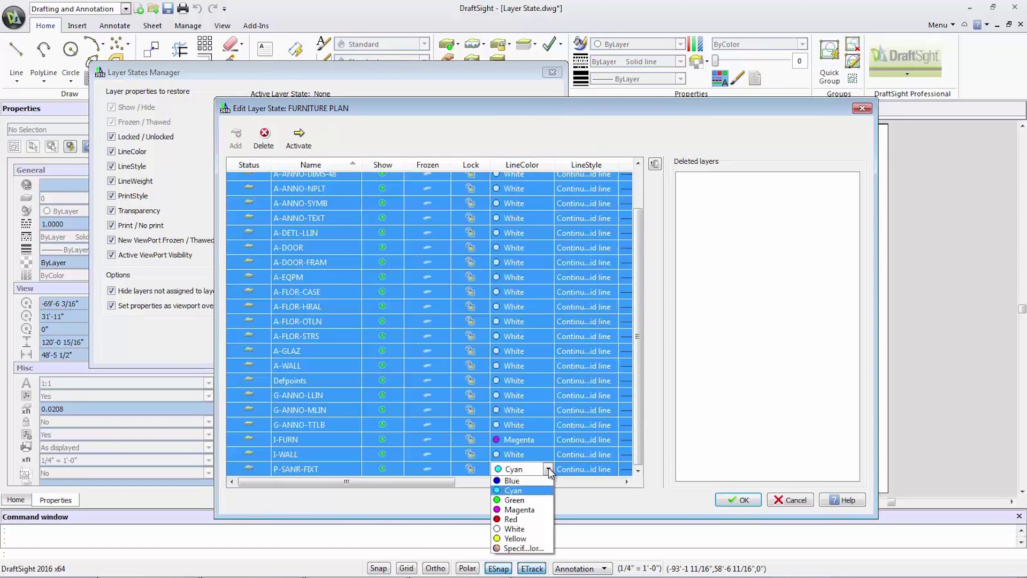
left_click(540, 551)
left_click(550, 358)
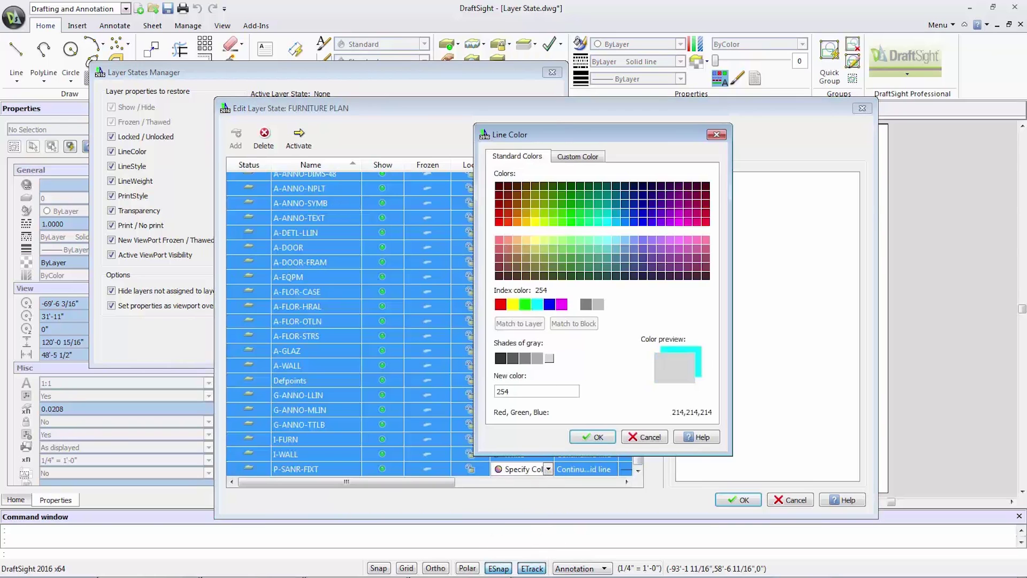
left_click(592, 437)
left_click(738, 499)
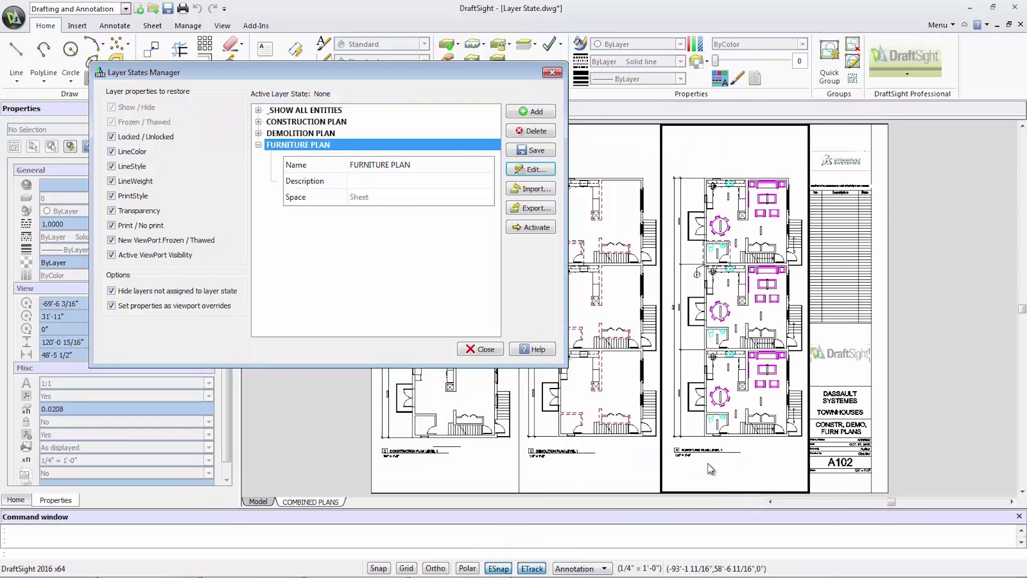
left_click(485, 349)
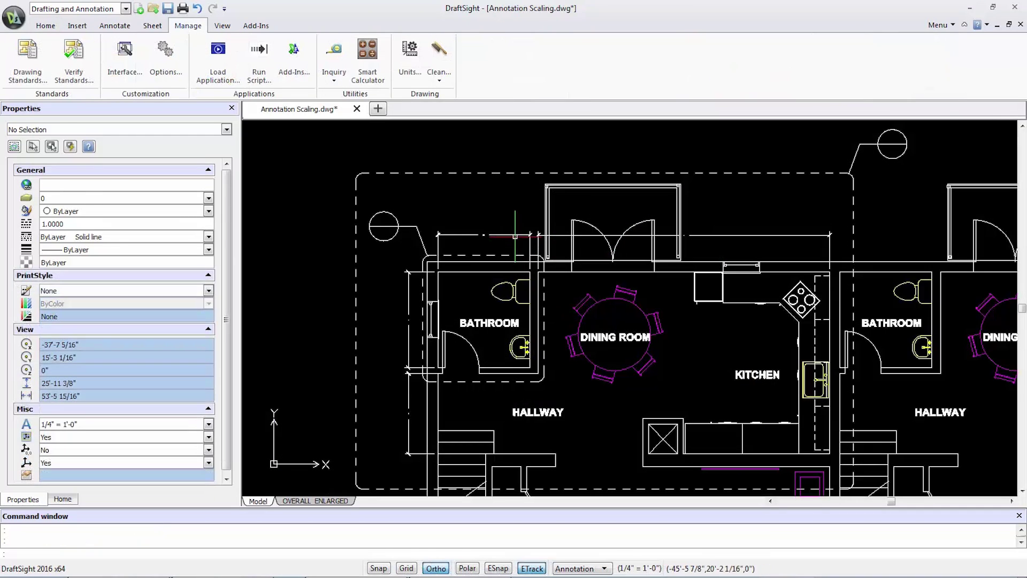
Step: Set the two horizontal and two left vertical dimensions to Annotative, then view the OVERALL ENLARGED sheet
left_click(515, 234)
left_click(695, 234)
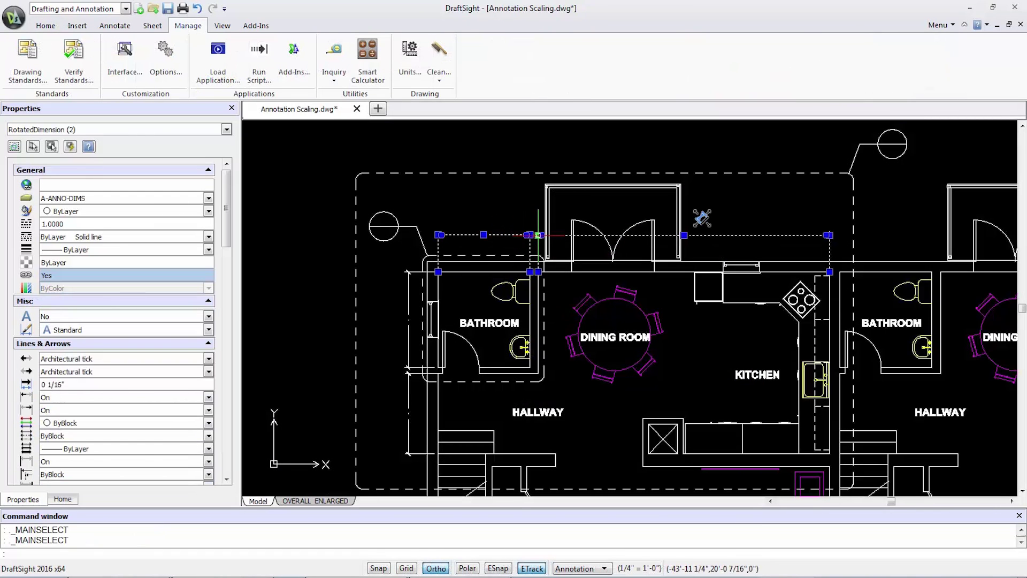
left_click(410, 329)
left_click(409, 410)
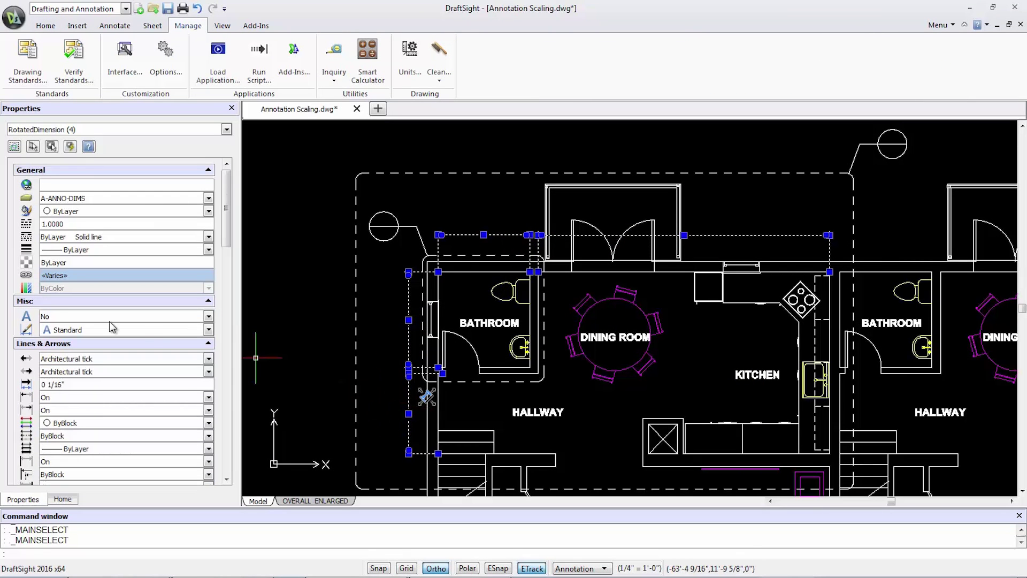
left_click(100, 317)
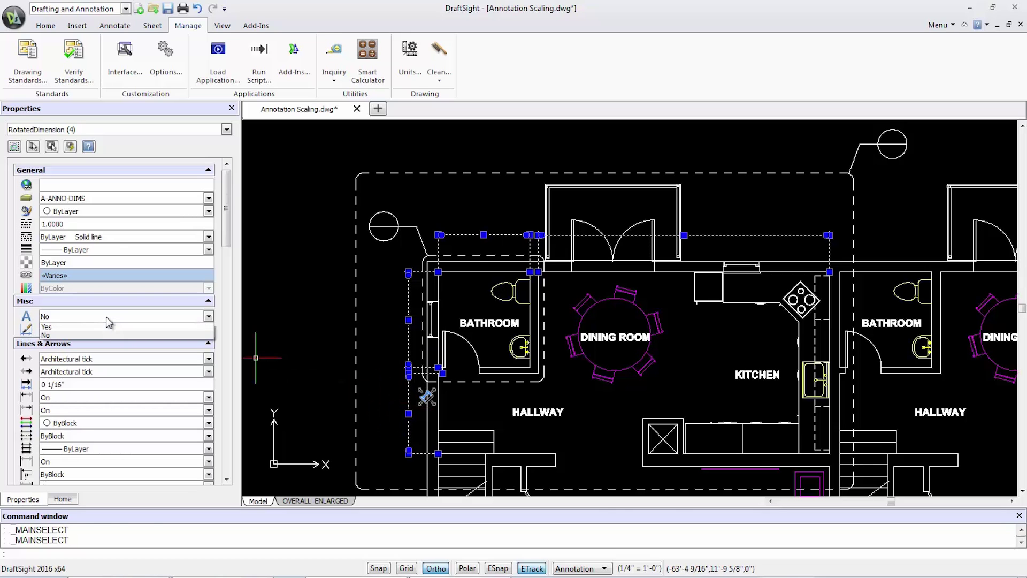
left_click(106, 327)
left_click(315, 502)
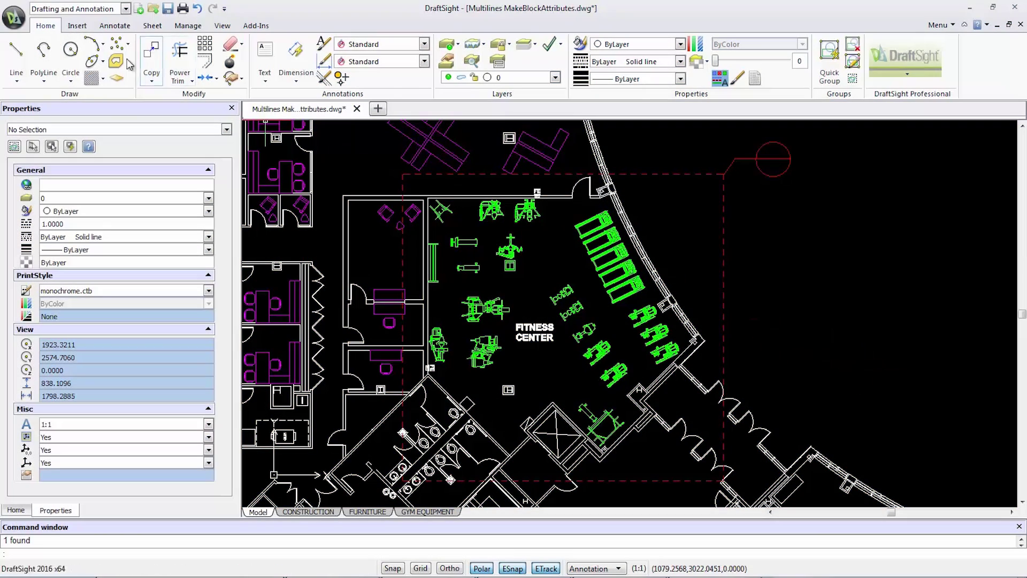
Step: Place a multiline, Middle center TagInfo attribute captioned 'Detail No. / Sheet No.' in the circle
left_click(77, 25)
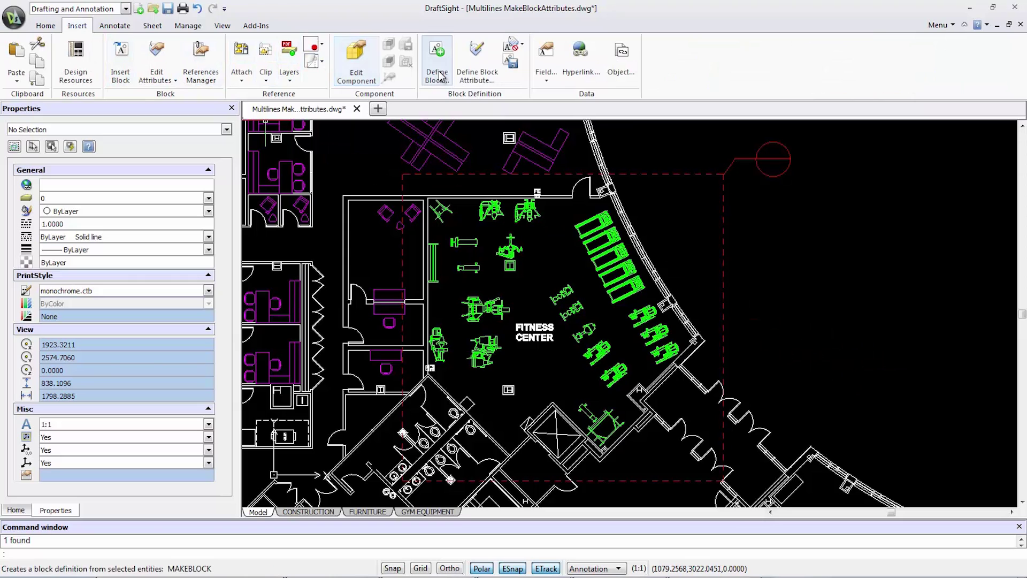
left_click(473, 78)
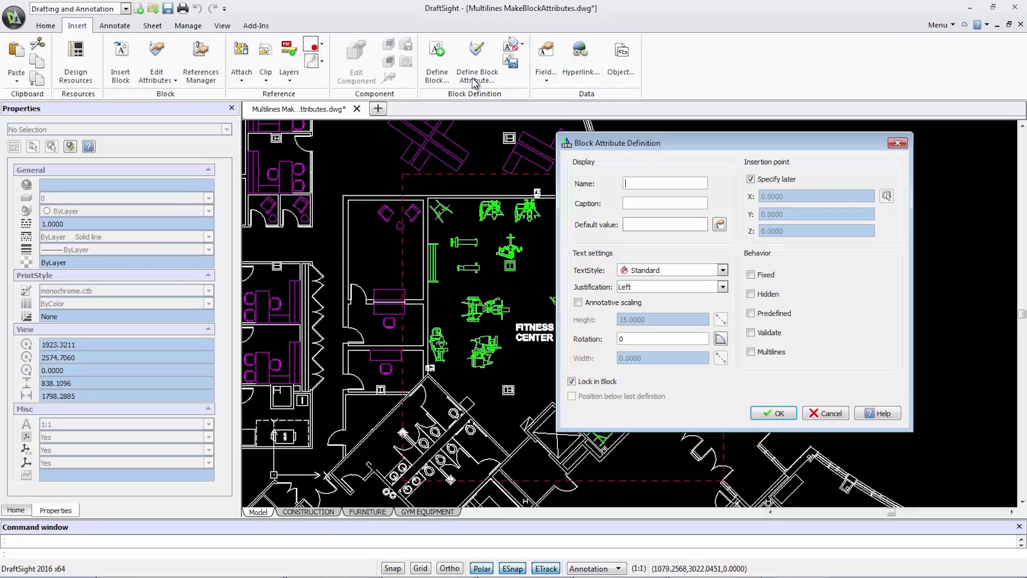
left_click(752, 352)
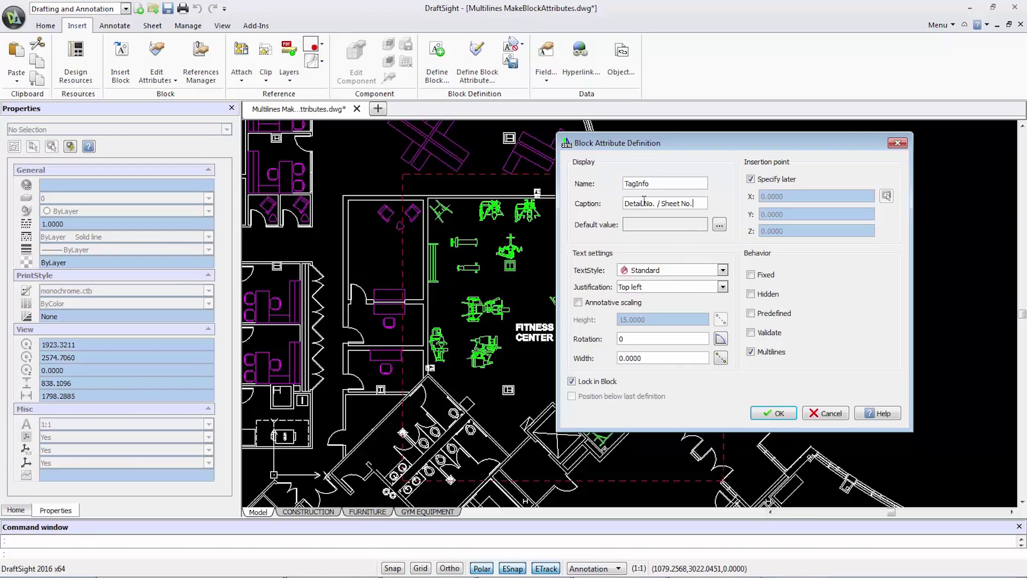
left_click(639, 287)
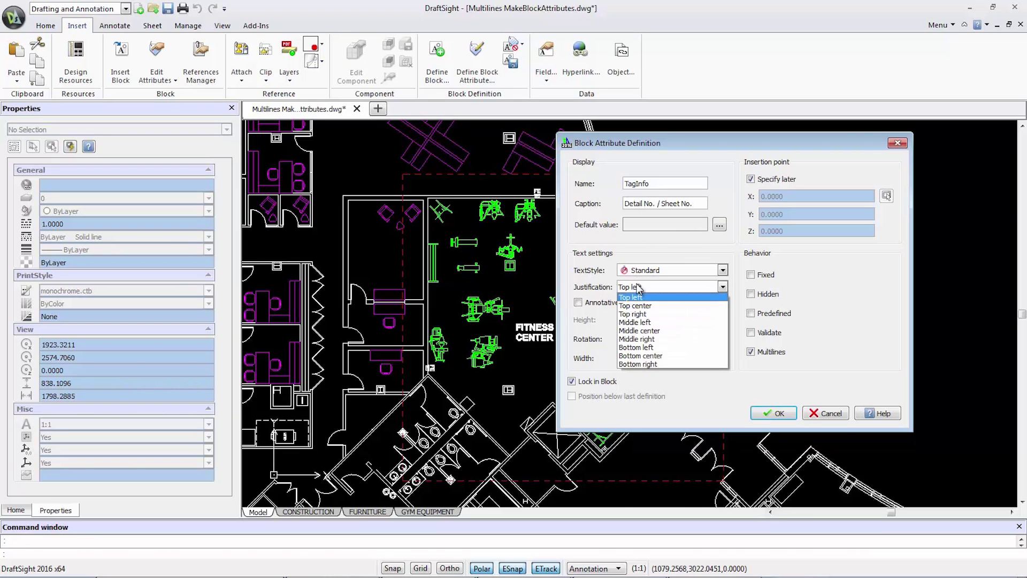
left_click(644, 331)
left_click(773, 413)
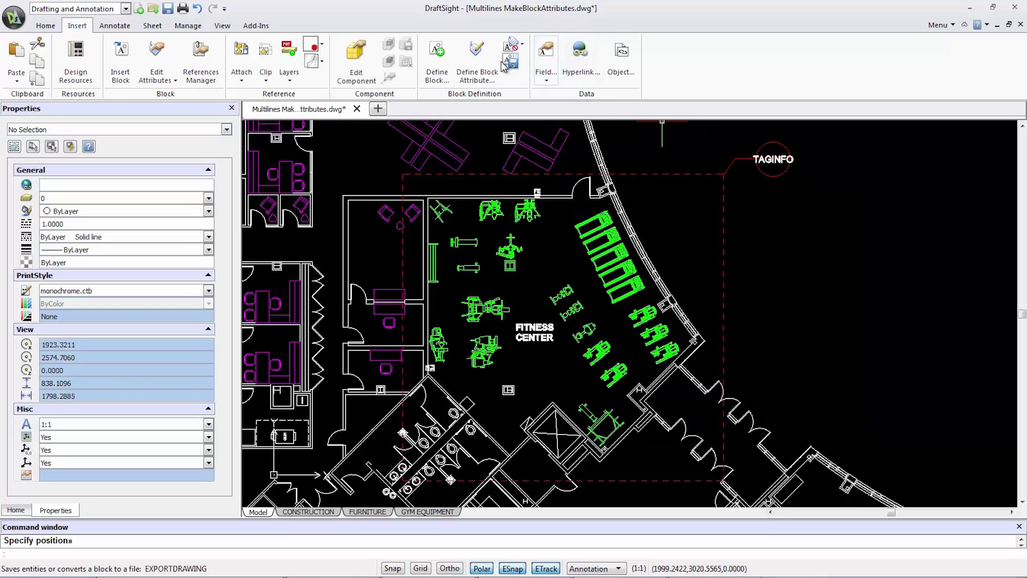
left_click(438, 51)
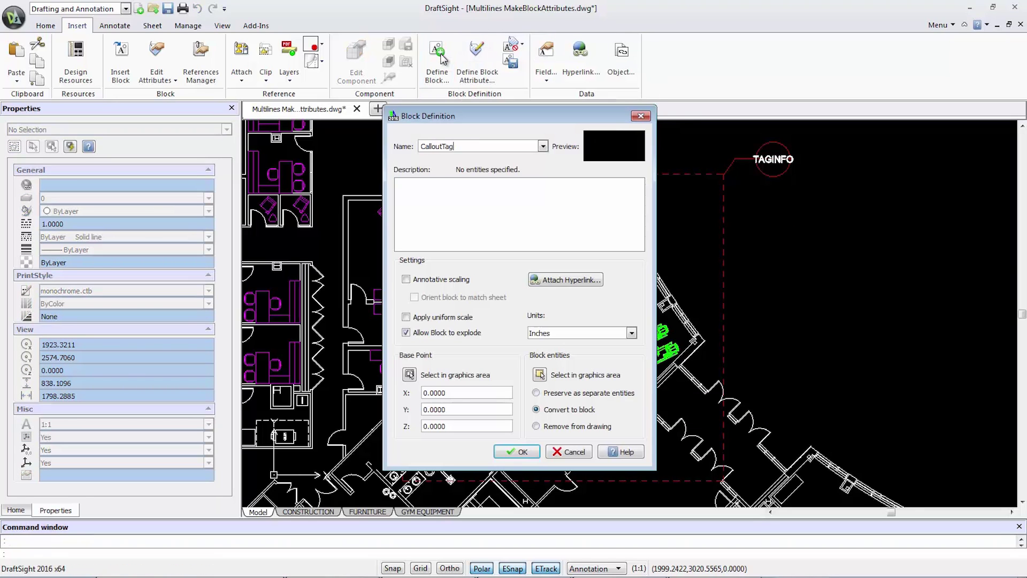
Step: Create the CalloutTag block from the red circle and TAGINFO attribute, based at the circle
left_click(539, 375)
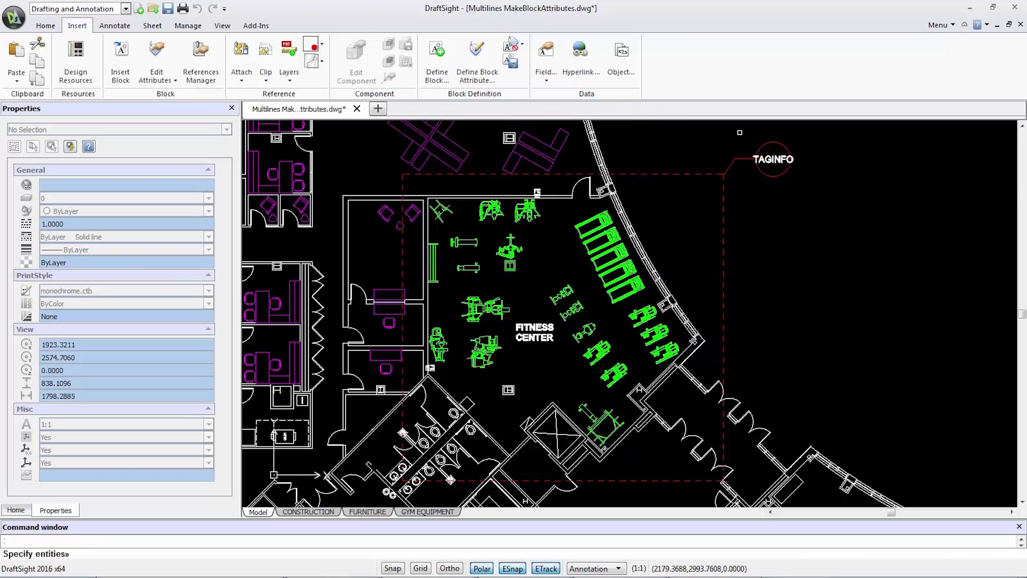
left_click_drag(749, 132, 823, 206)
key("Return")
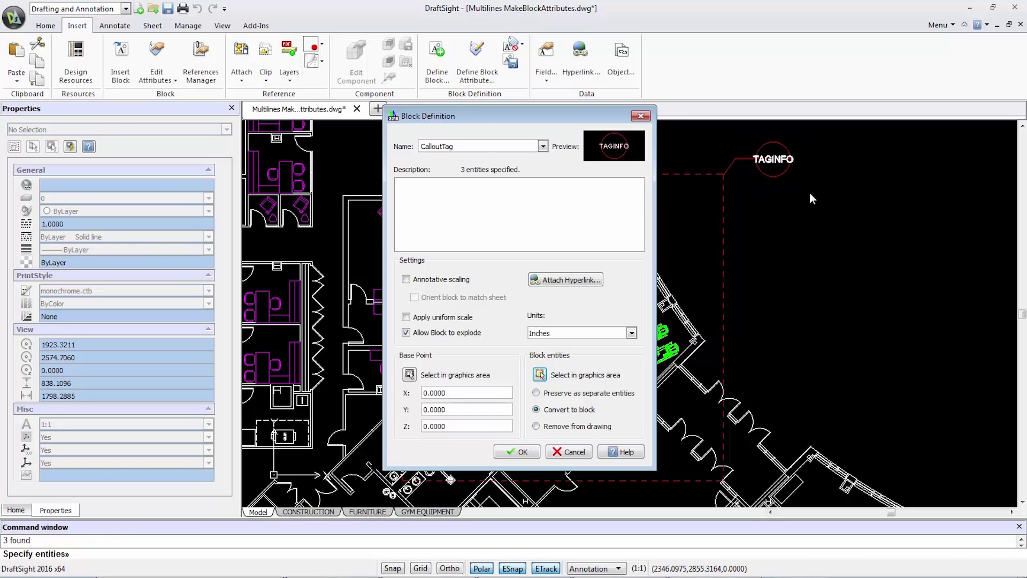
left_click(410, 375)
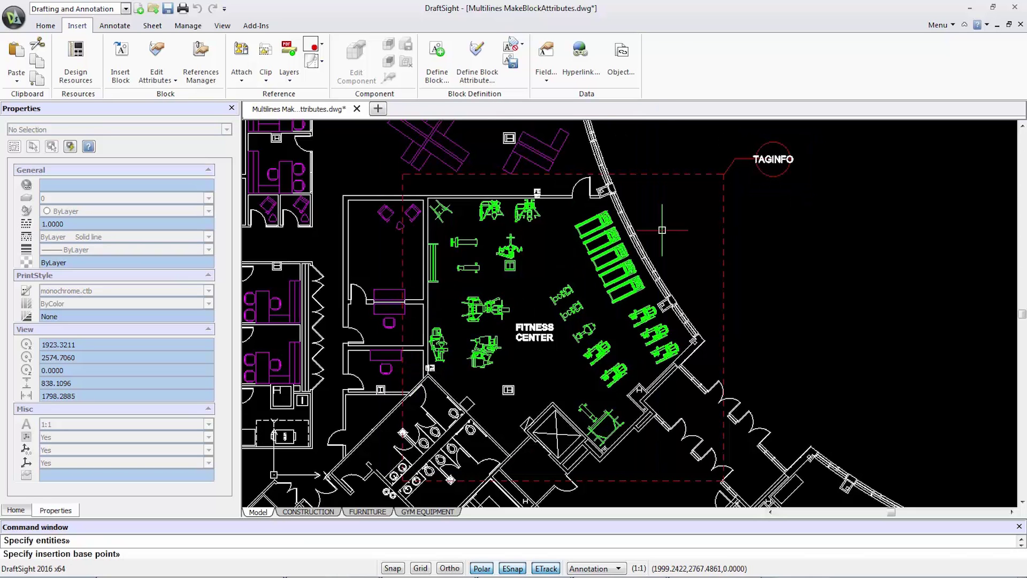
left_click(774, 168)
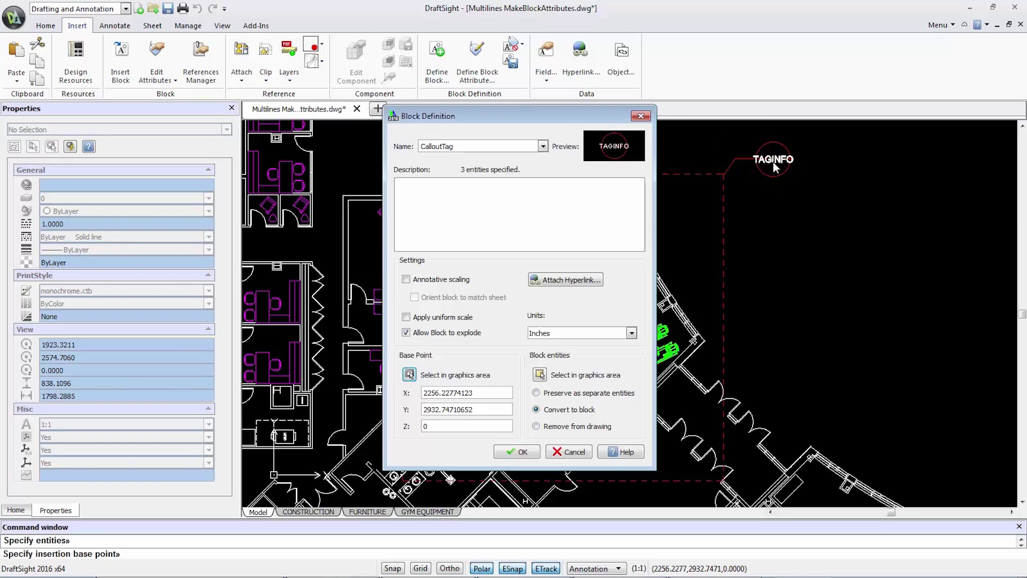
left_click(510, 452)
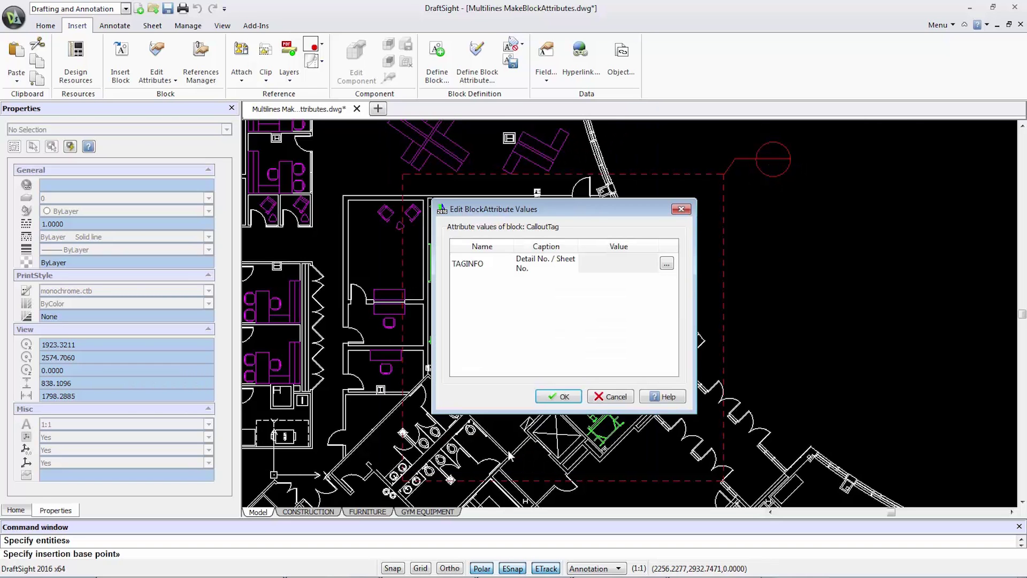
Step: Enter the TAGINFO value as two lines: 7 and A102
left_click(666, 264)
left_click_drag(587, 27, 663, 134)
key("Return")
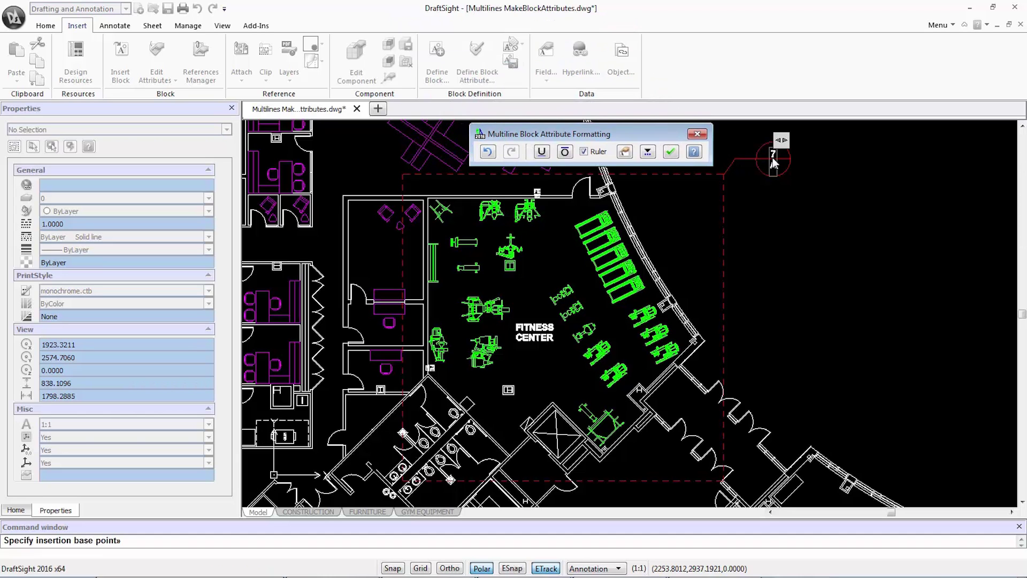
type("A102")
left_click(670, 153)
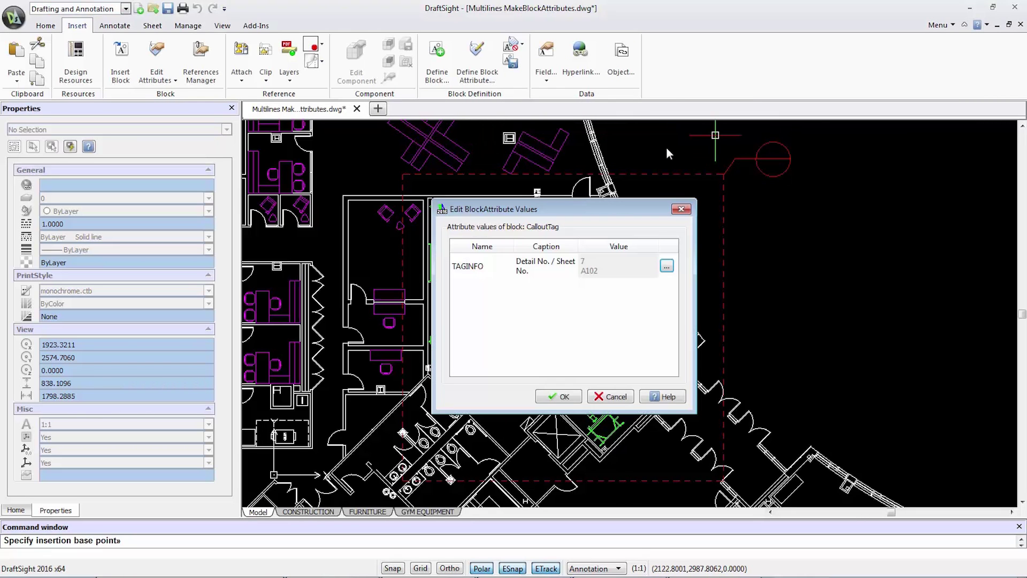
Step: Confirm the attribute values so the callout circle shows 7 above A102
left_click(561, 397)
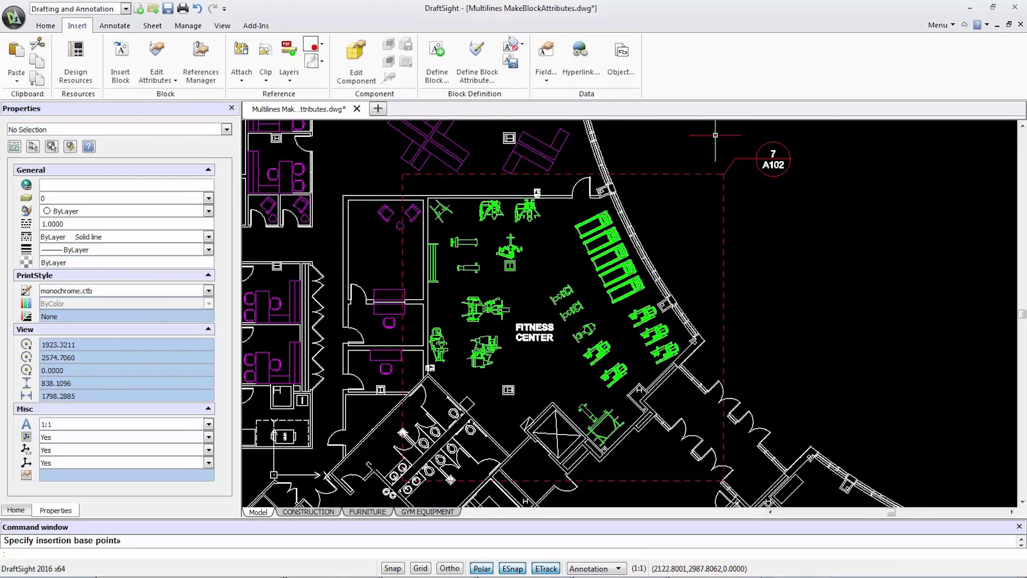